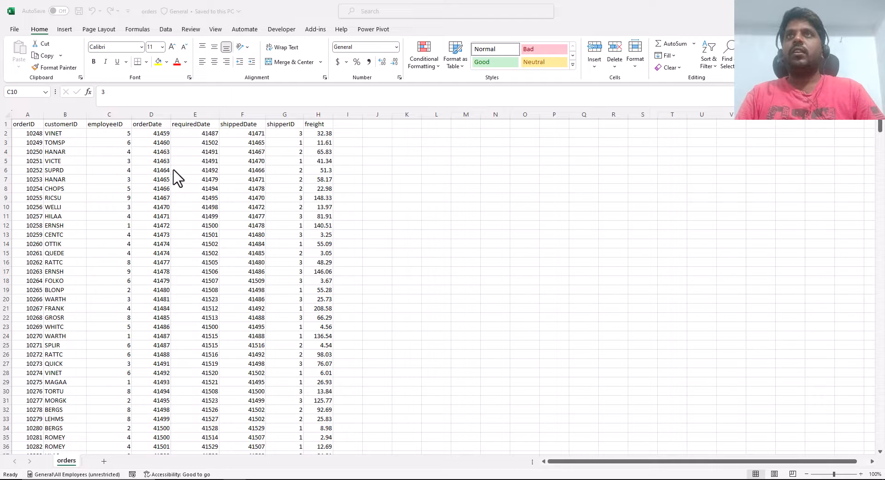
- Convert the order data range $A$1:$H$831 into a table with headers
left_click(158, 227)
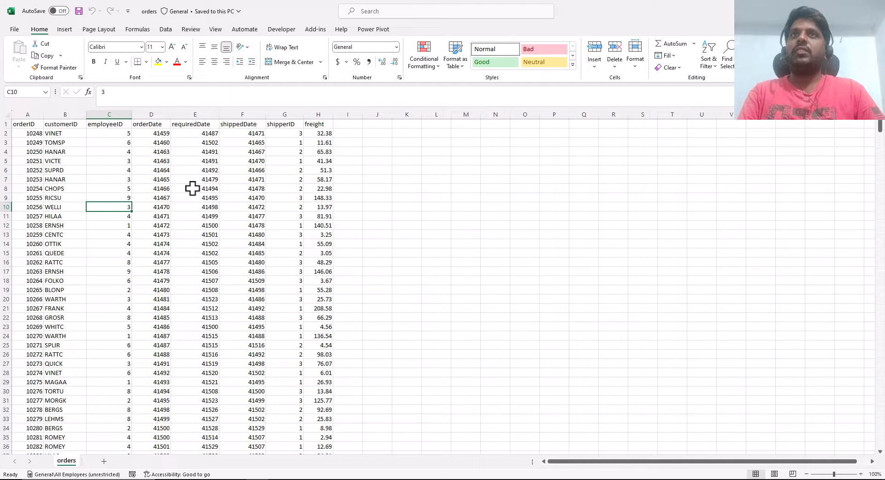
key("ctrl+t")
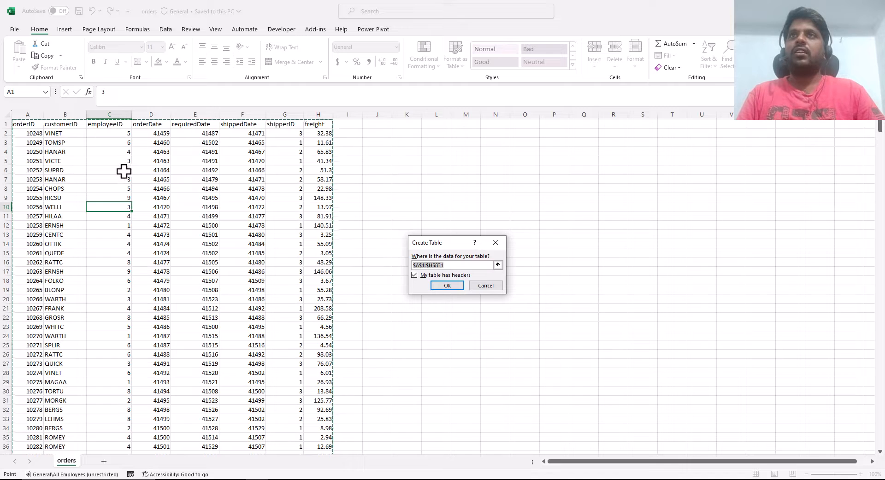
left_click_drag(438, 244, 307, 154)
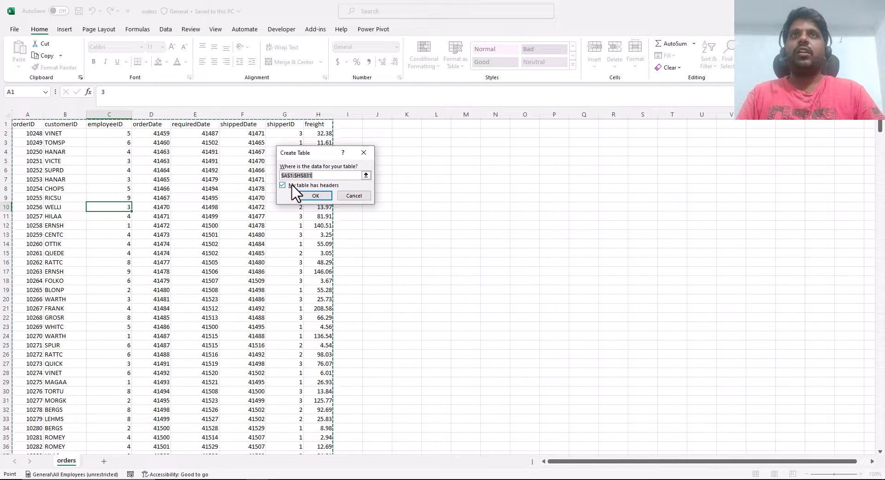
left_click(315, 196)
left_click(310, 198)
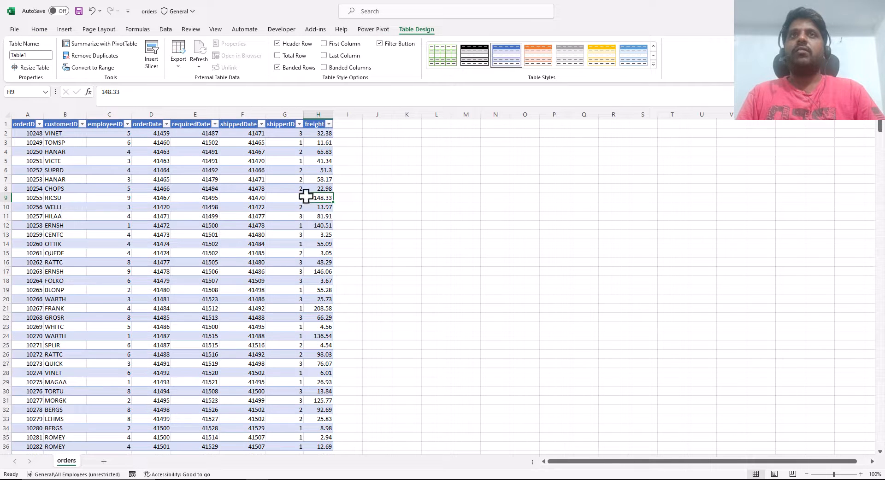
- Rename the table as Orders and save the workbook
left_click(176, 170)
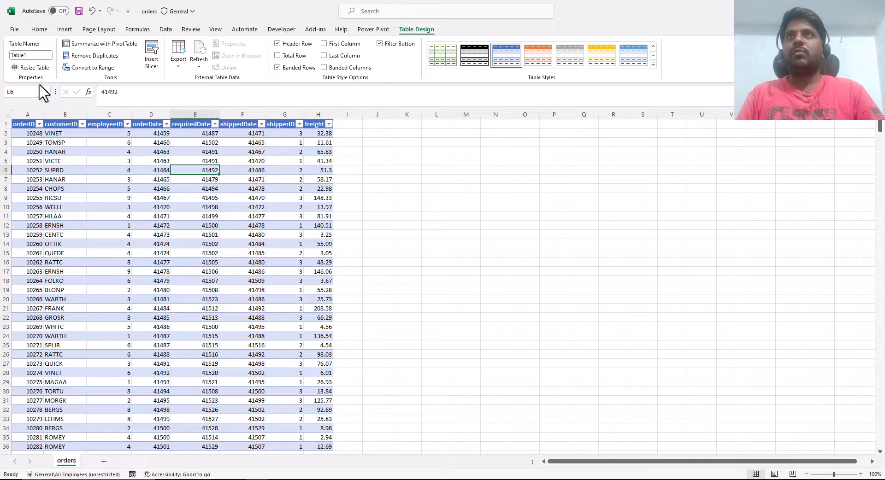
left_click(38, 56)
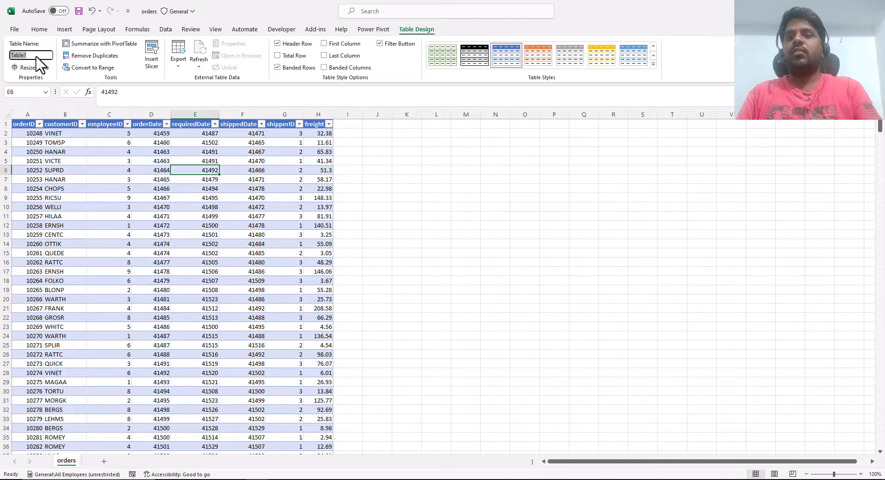
type("O")
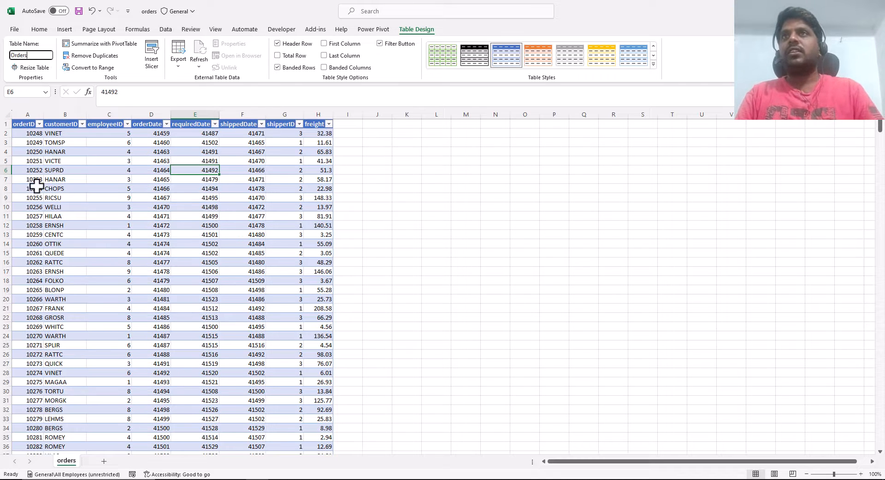
type("rders")
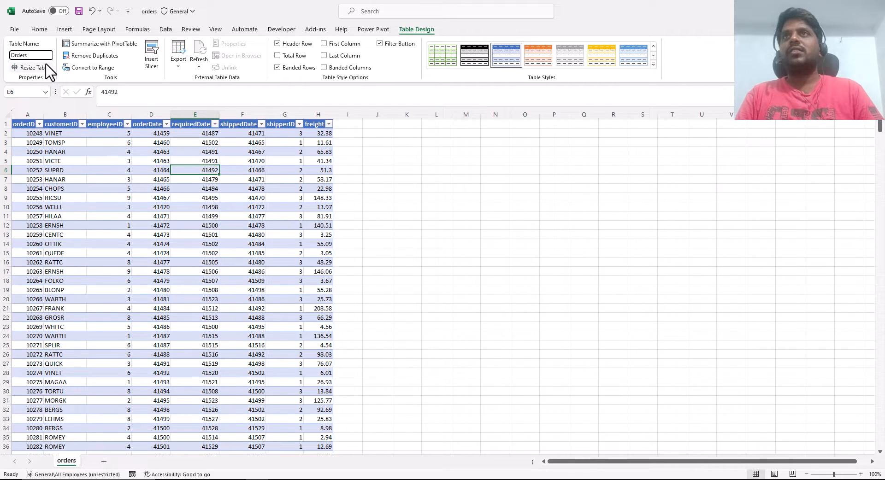
left_click(193, 198)
key("ctrl+s")
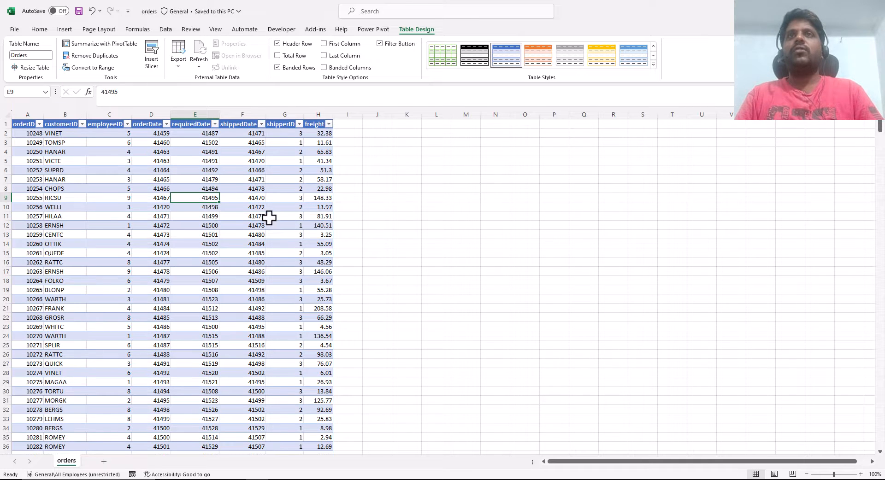
- Add the Orders table to the Power Pivot data model
left_click(275, 162)
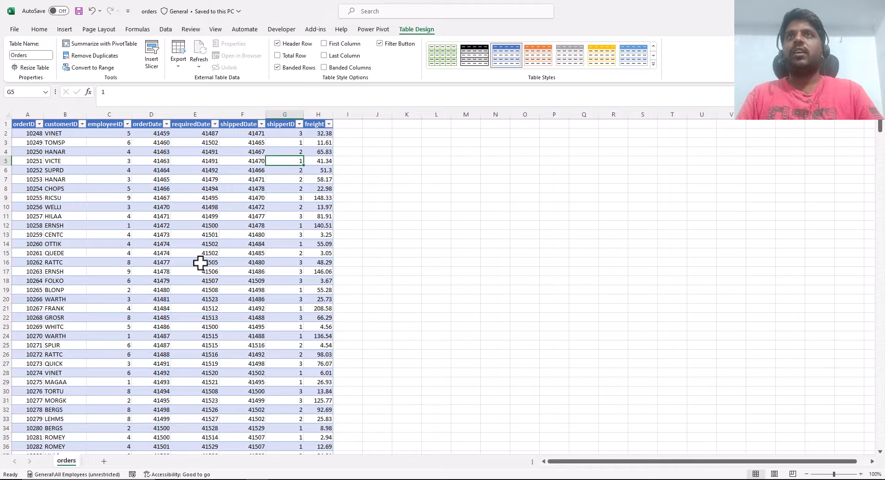
left_click(187, 152)
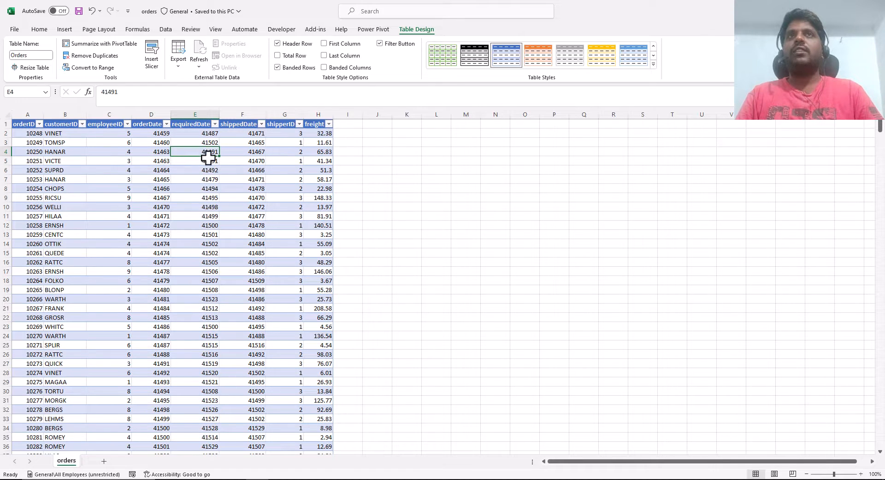
left_click(373, 30)
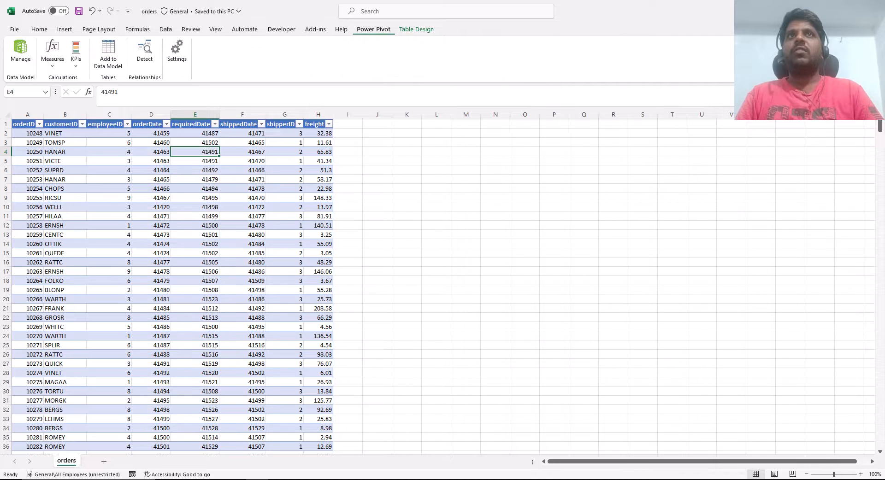
left_click(107, 55)
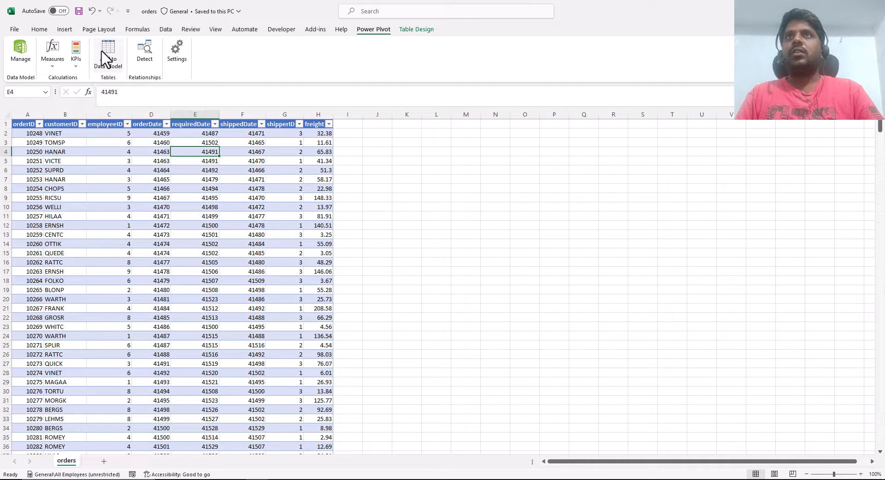
left_click(105, 50)
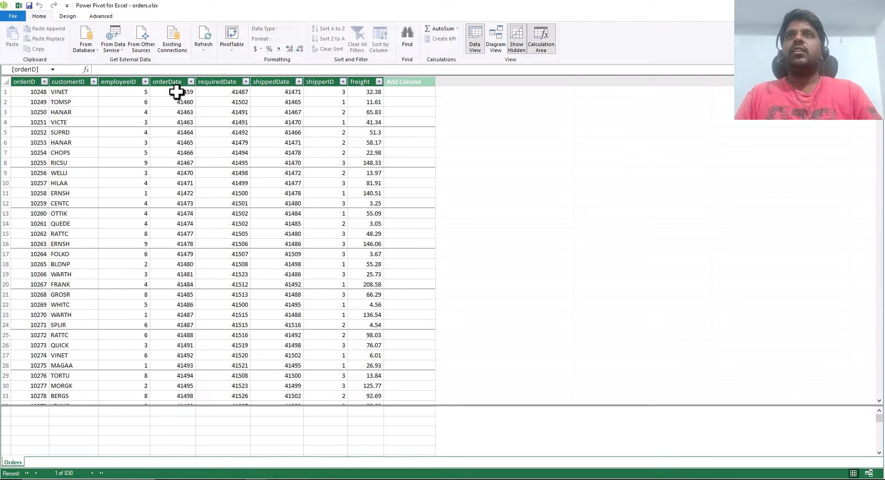
- Set up an Excel file import from other sources, choosing the categories workbook in the Northwind Traders Excel folder
left_click(142, 46)
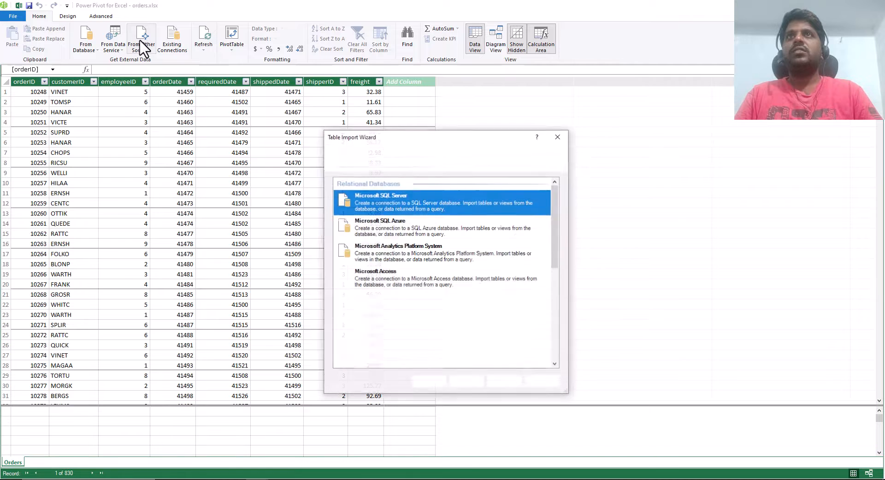
scroll(431, 224, "down", 3)
scroll(433, 227, "up", 3)
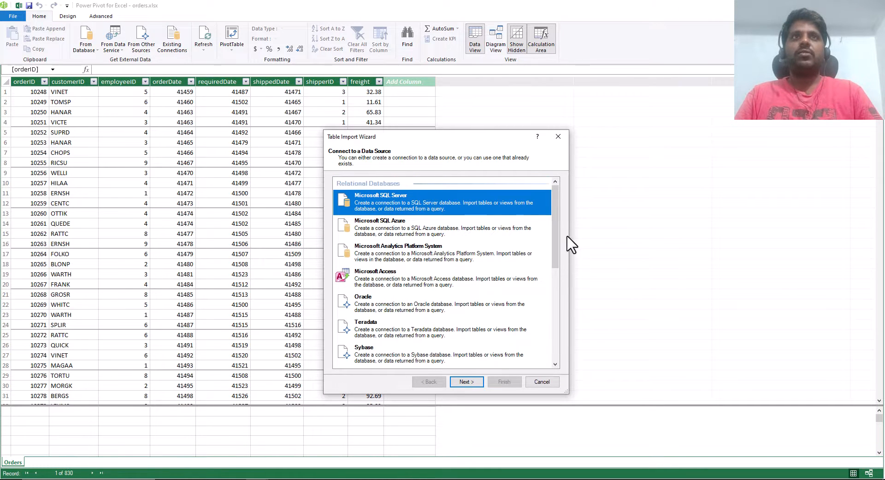
left_click_drag(557, 227, 558, 335)
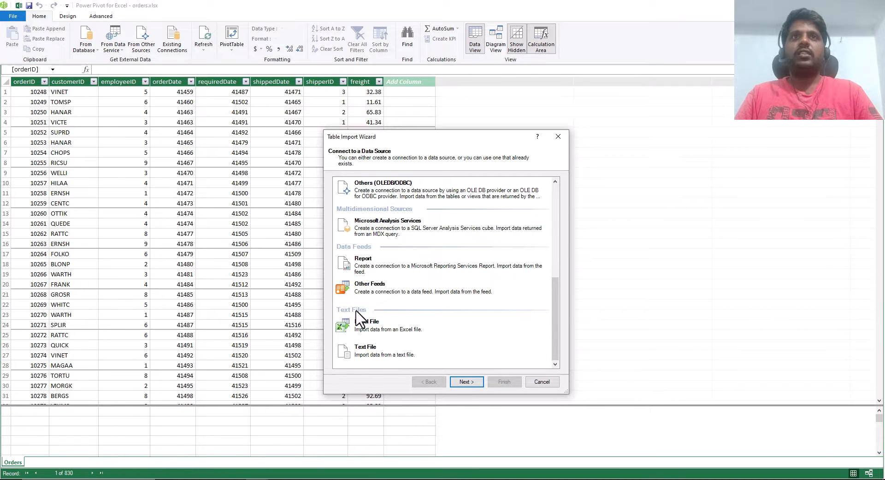
left_click(368, 330)
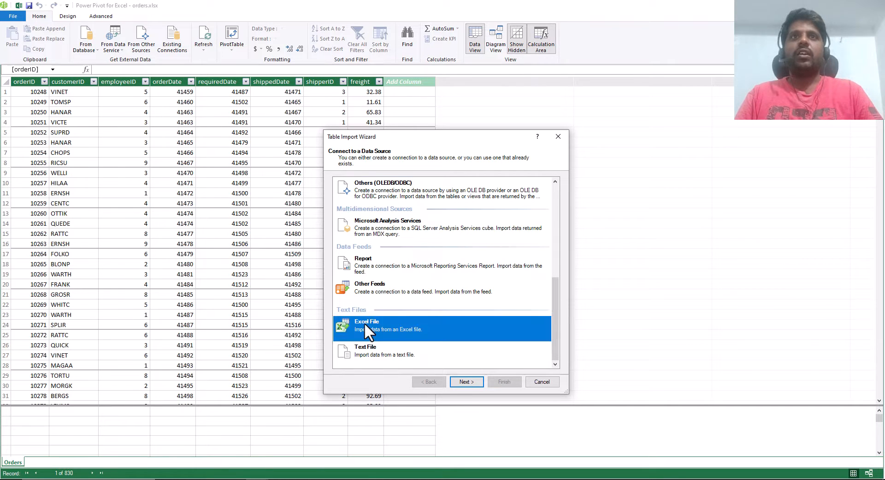
left_click(461, 383)
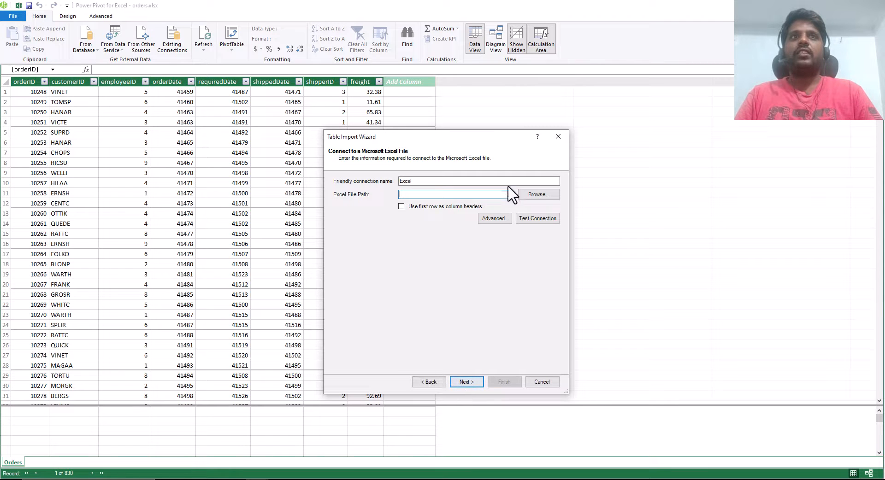
left_click(535, 195)
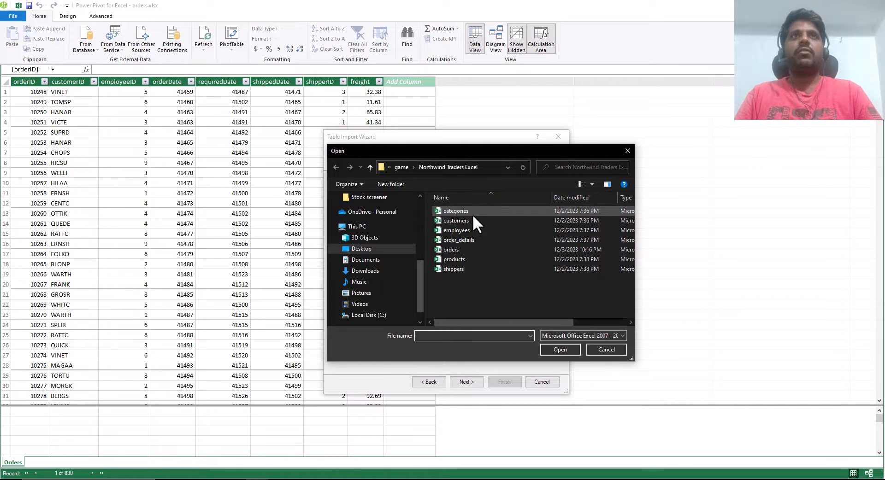
left_click(469, 213)
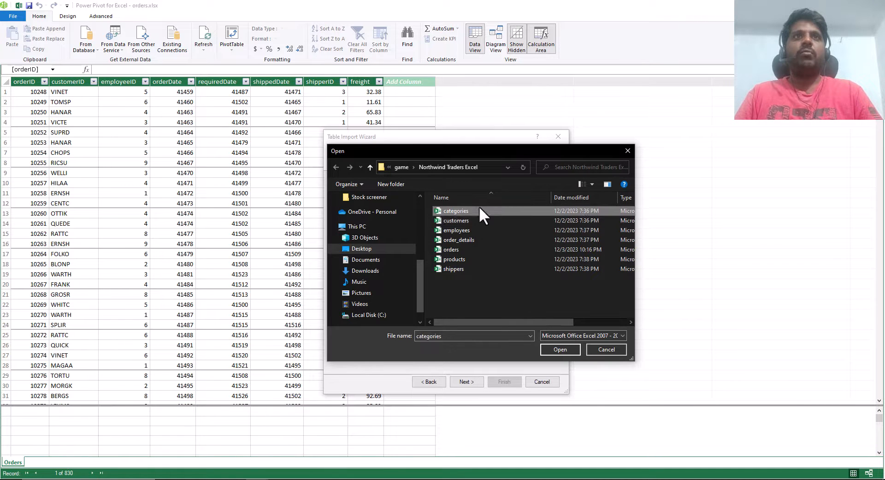
left_click(555, 348)
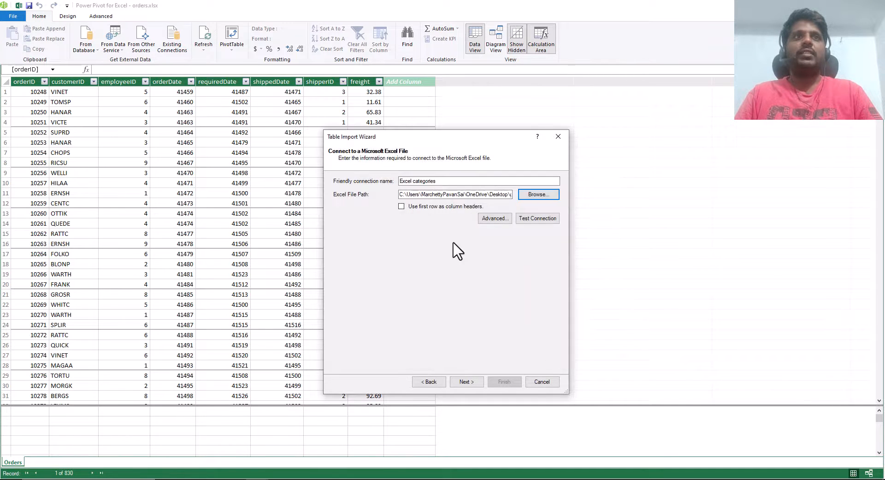
- Import the categories table into the data model, using its first row as column headers
left_click(401, 206)
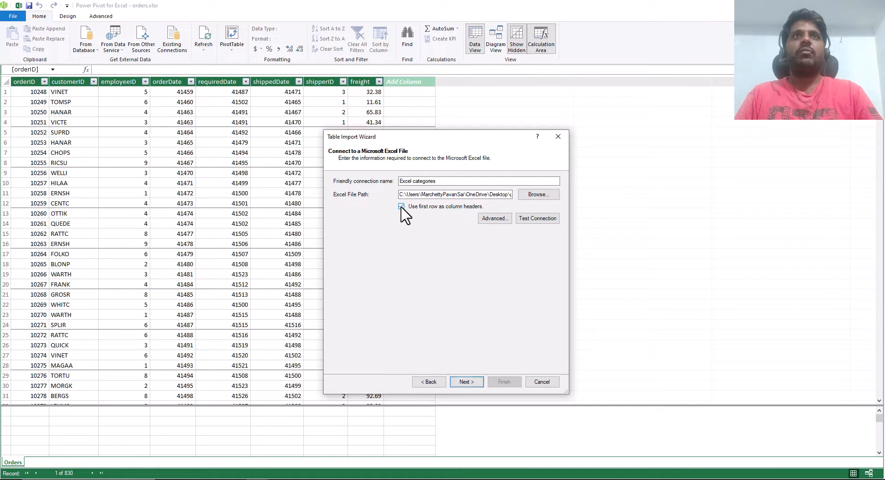
left_click(466, 382)
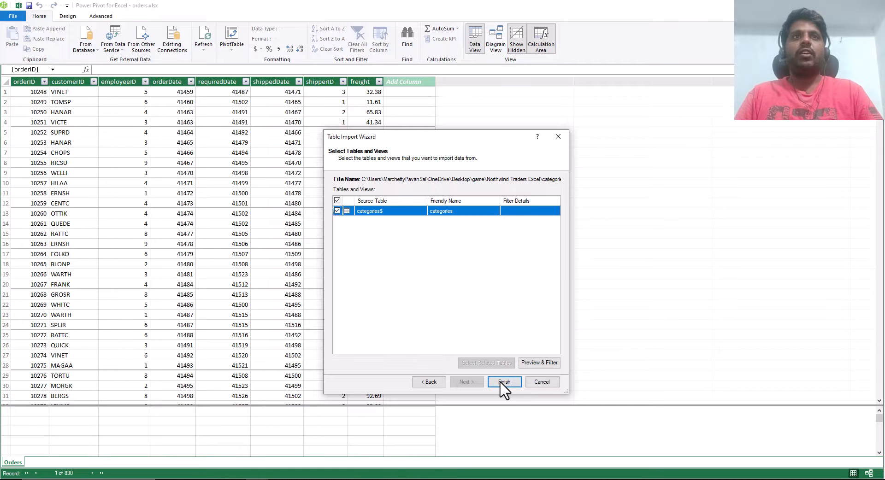
left_click(505, 382)
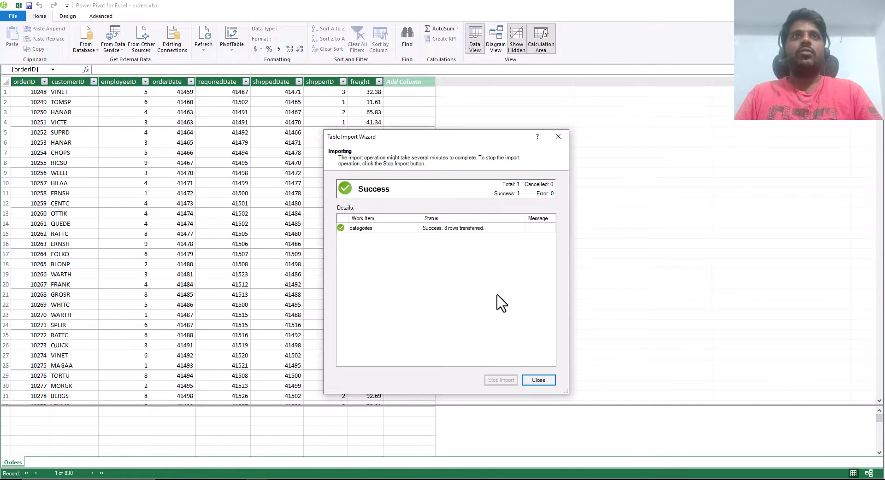
left_click(543, 383)
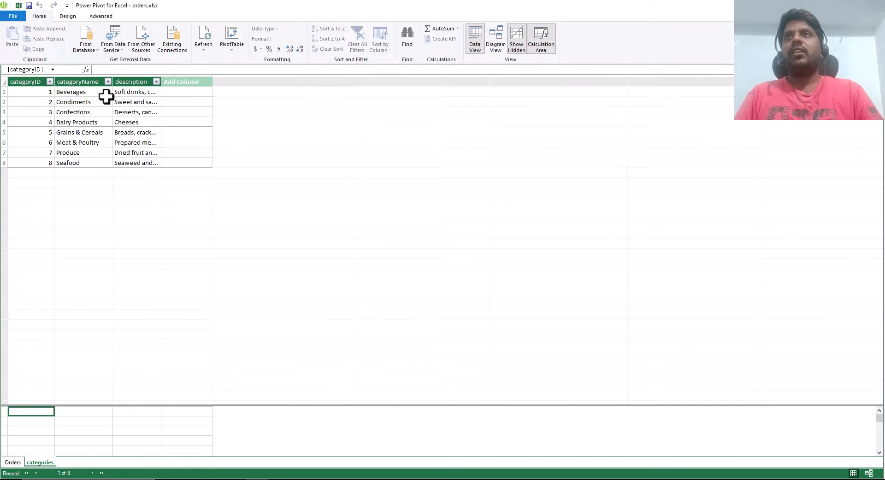
- Set up another Excel file import from other sources, choosing the customers workbook in the Northwind Traders Excel folder
left_click(141, 50)
scroll(435, 293, "down", 5)
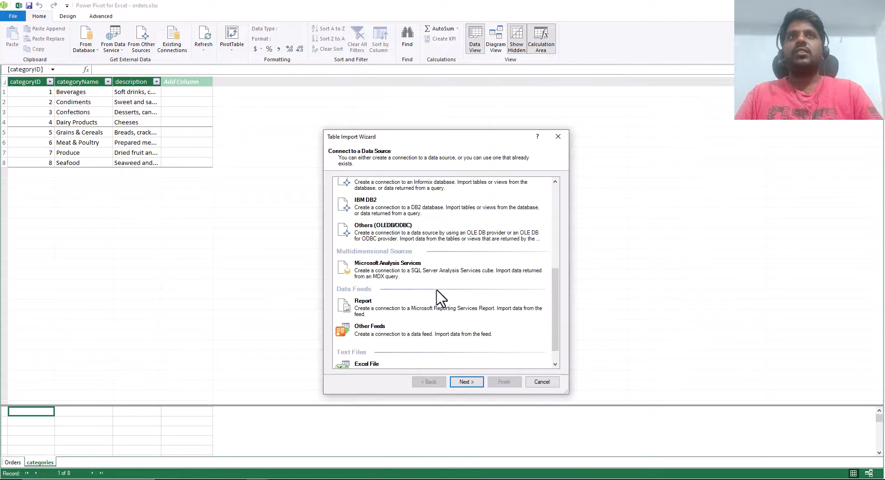
scroll(436, 291, "down", 2)
left_click(415, 325)
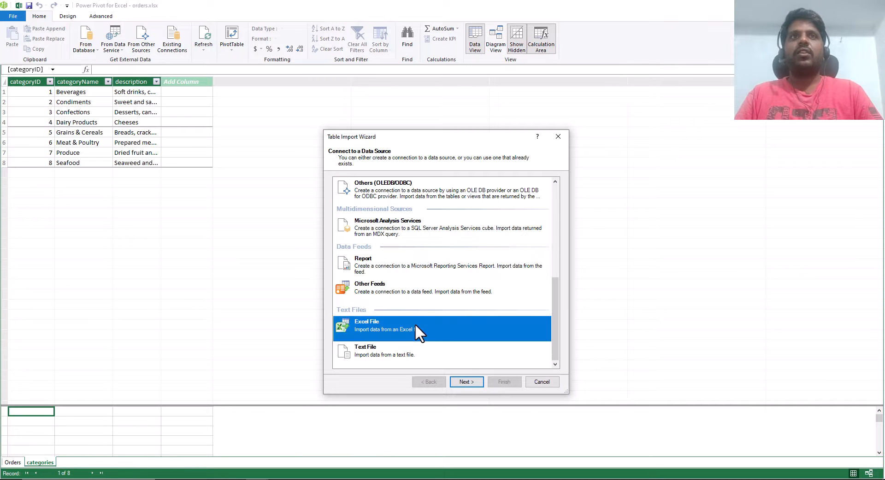
left_click(466, 382)
left_click(537, 194)
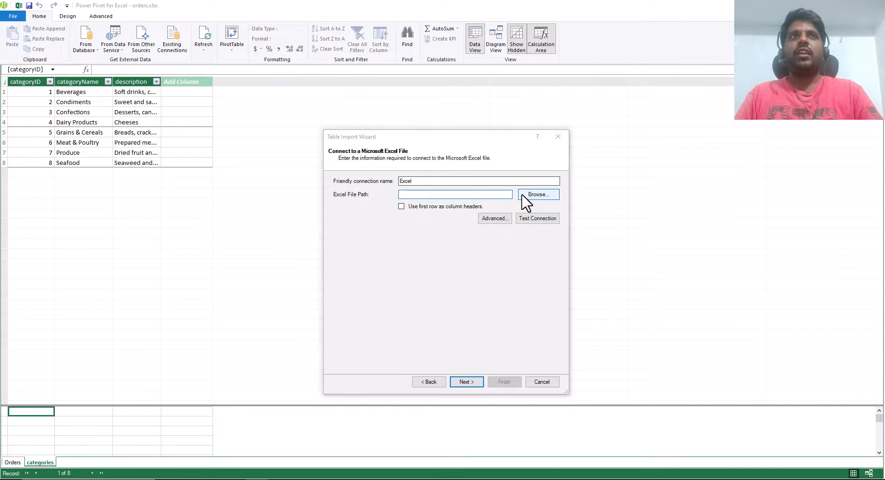
left_click(461, 222)
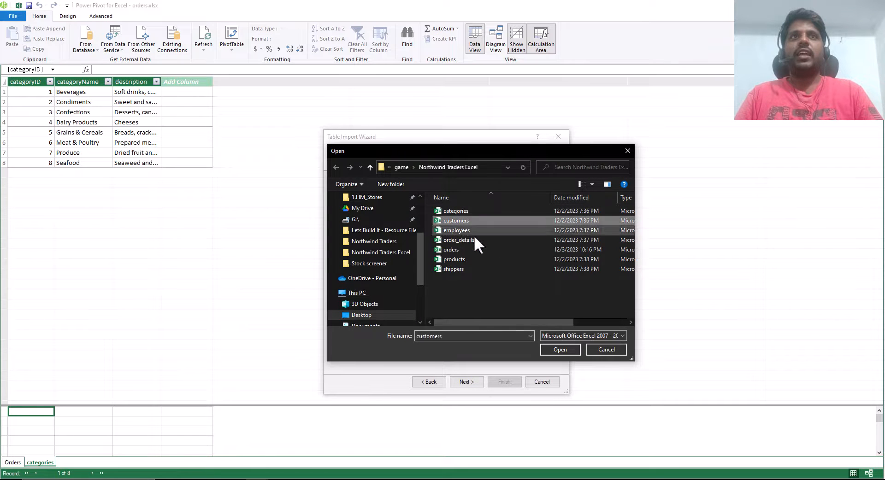
left_click(561, 350)
- Import the customers table with its first row as column headers, allowing the external data connection
left_click(403, 206)
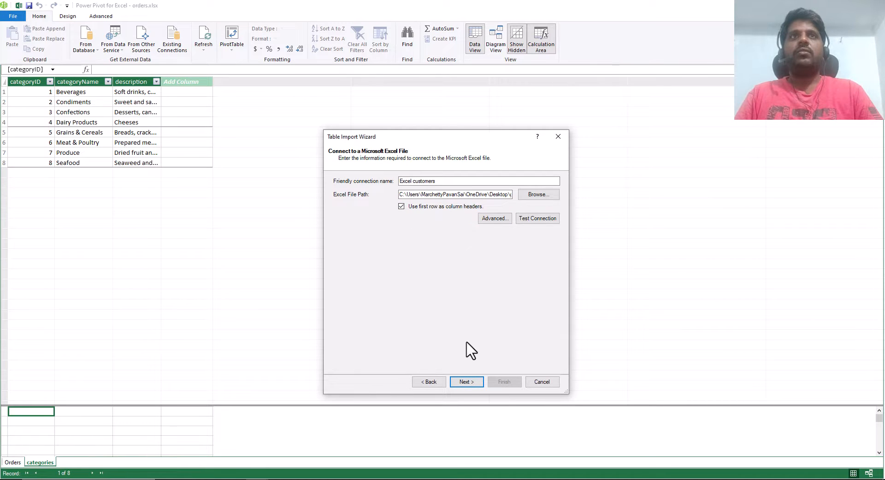
left_click(466, 382)
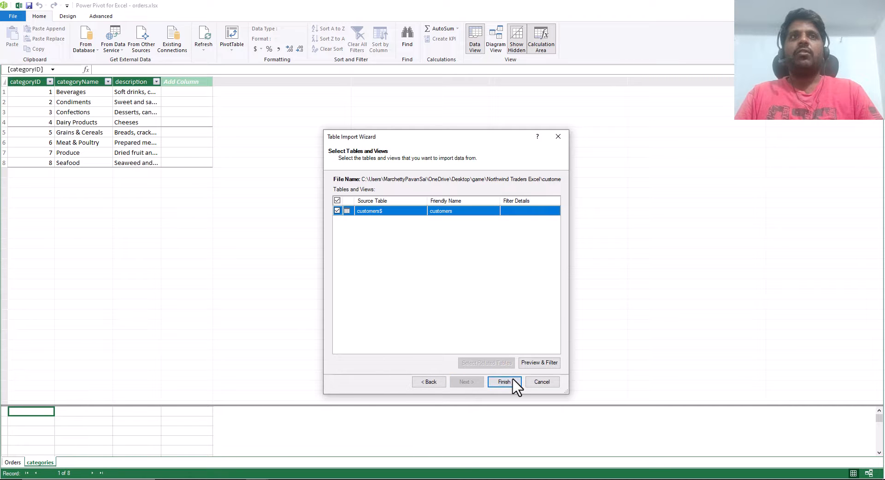
left_click(513, 379)
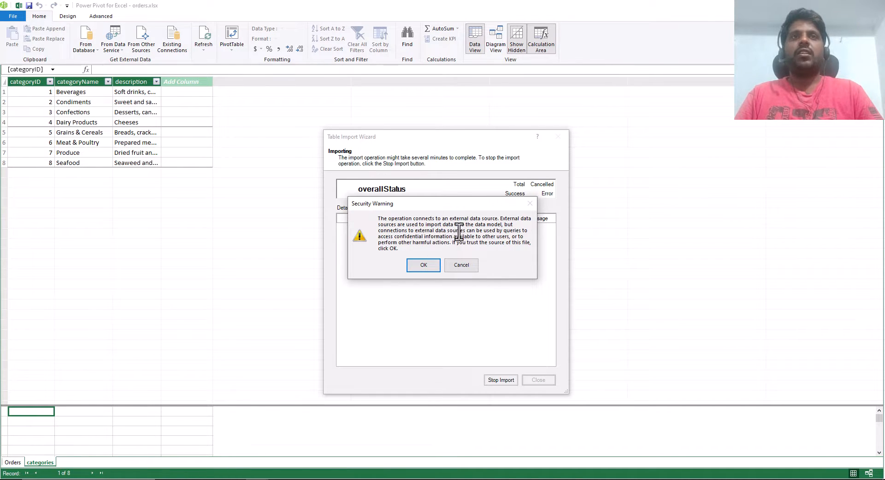
left_click(424, 266)
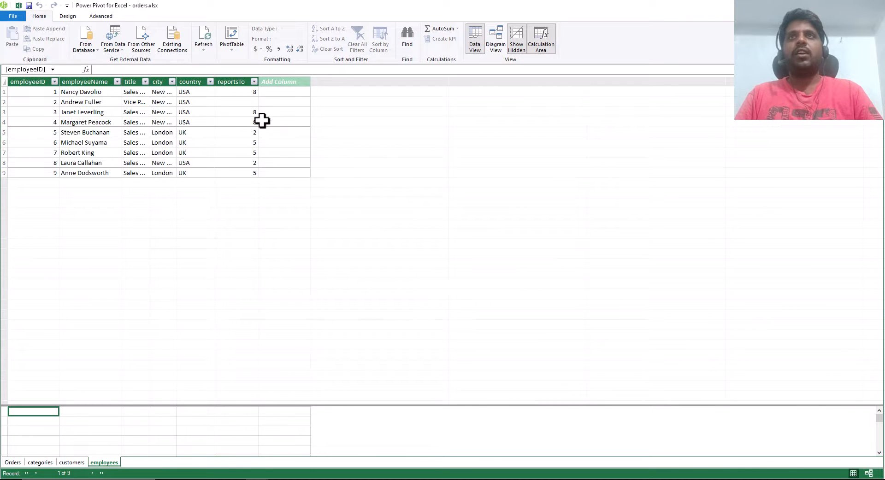
- Import the remaining order_details, products and shippers tables into the data model as Excel files from other sources
left_click(208, 151)
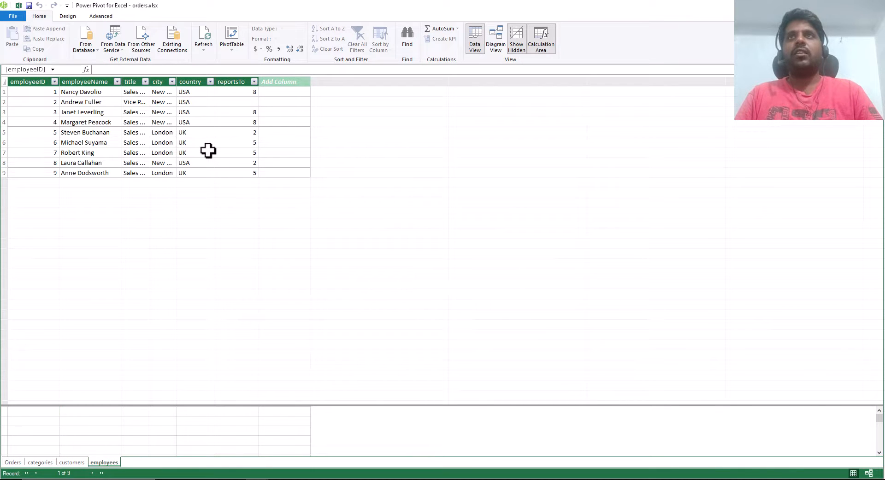
left_click(142, 46)
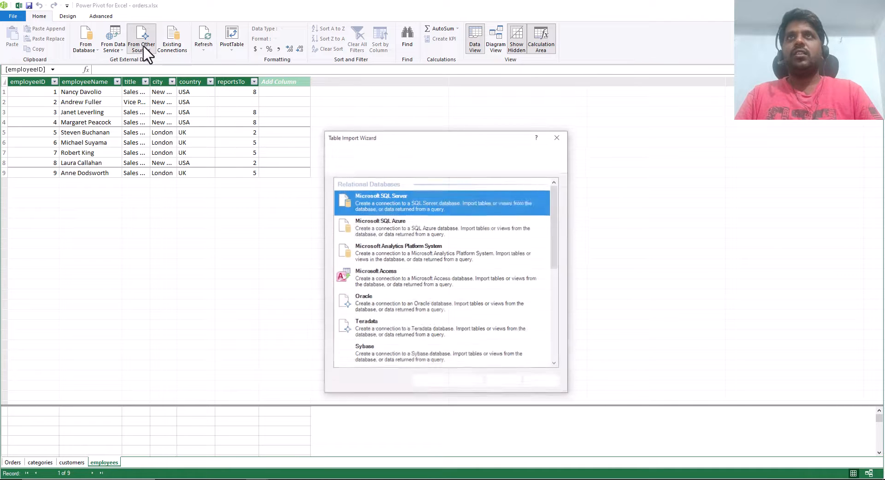
scroll(440, 319, "down", 5)
scroll(452, 330, "down", 1)
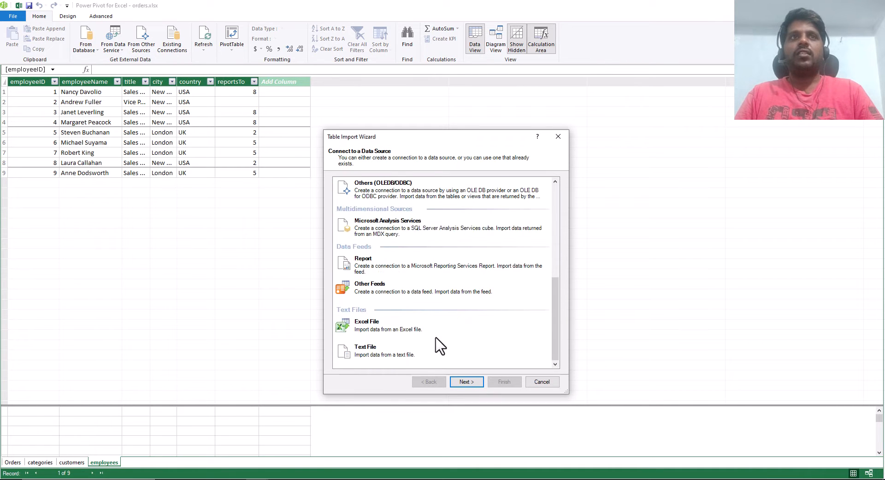
left_click(413, 333)
left_click(466, 382)
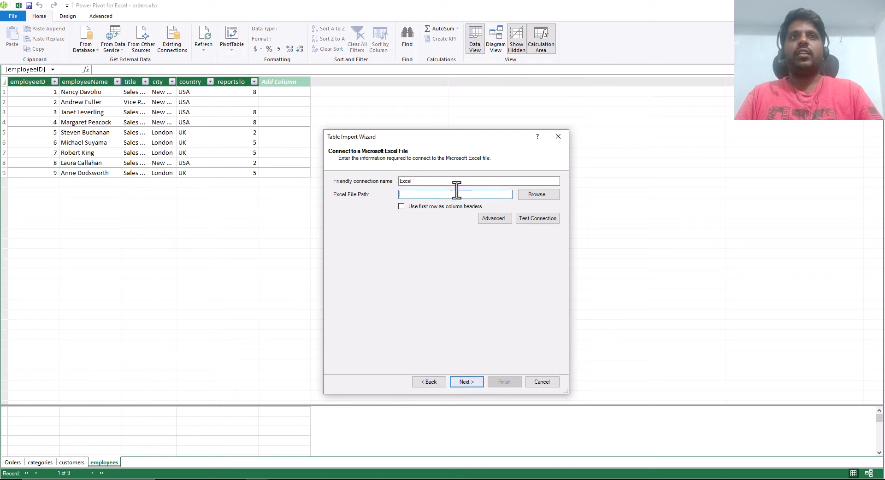
left_click(530, 196)
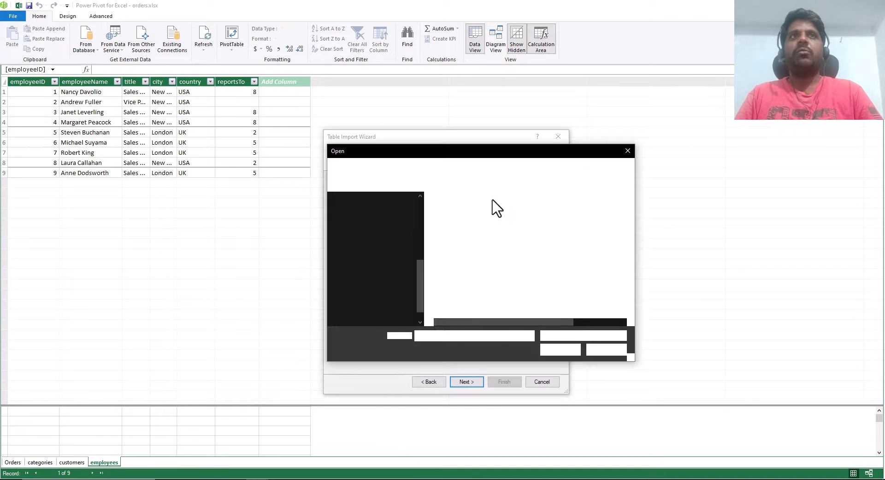
left_click(474, 239)
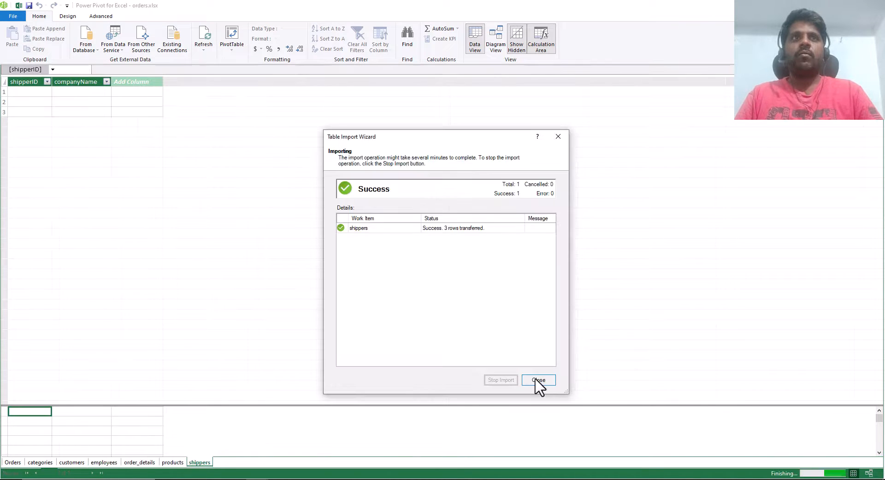
left_click(538, 380)
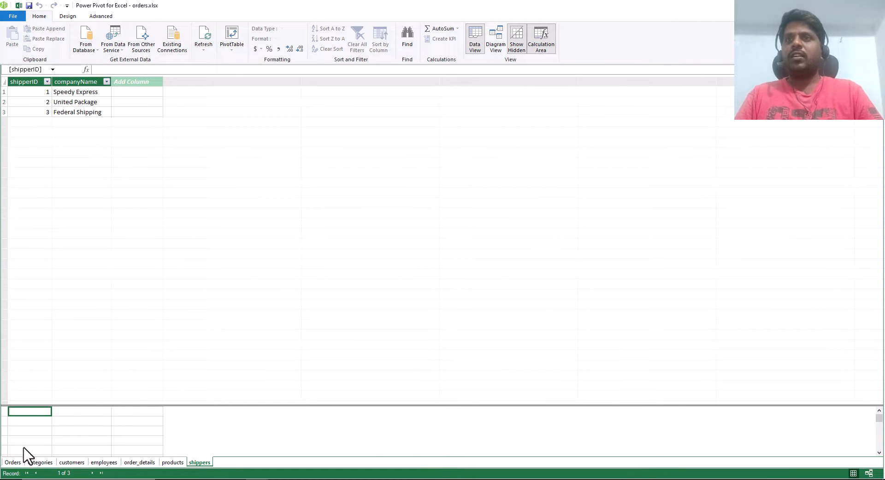
- Review the imported categories, customers, employees, order_details, products and shippers tables one after another
left_click(41, 462)
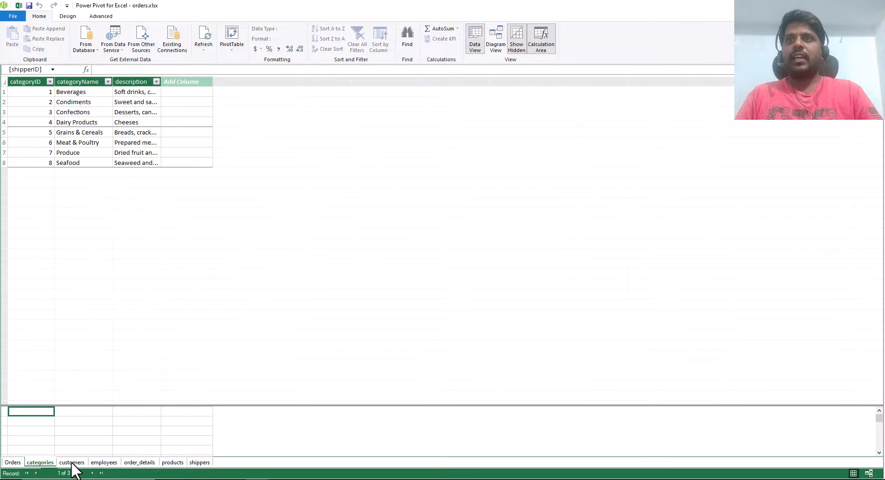
left_click(72, 463)
left_click(104, 463)
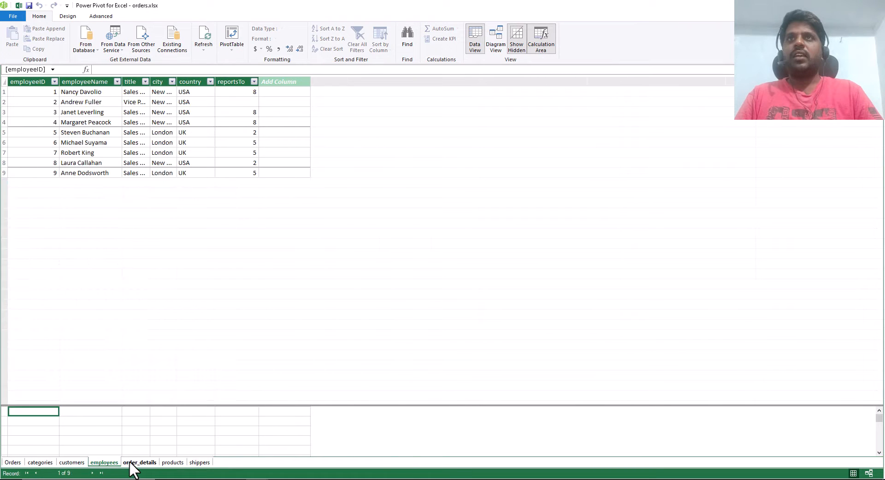
left_click(139, 463)
left_click(174, 463)
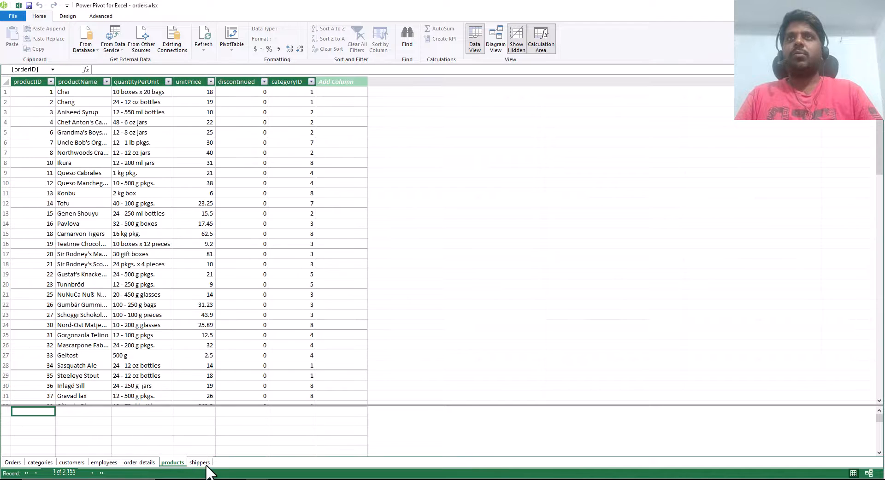
left_click(201, 463)
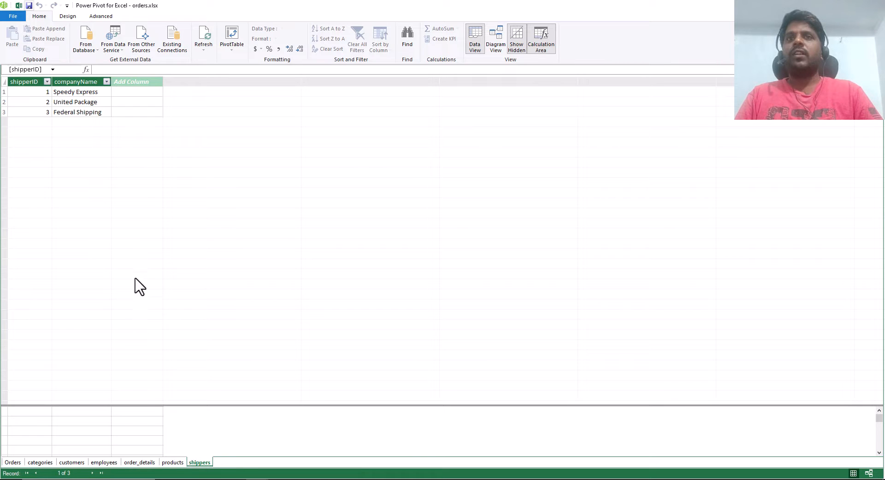
- Switch to the orders workbook in Excel, add a new worksheet, and insert a PivotTable from the data model at Sheet1 cell A1
mouse_move(251, 477)
left_click(223, 450)
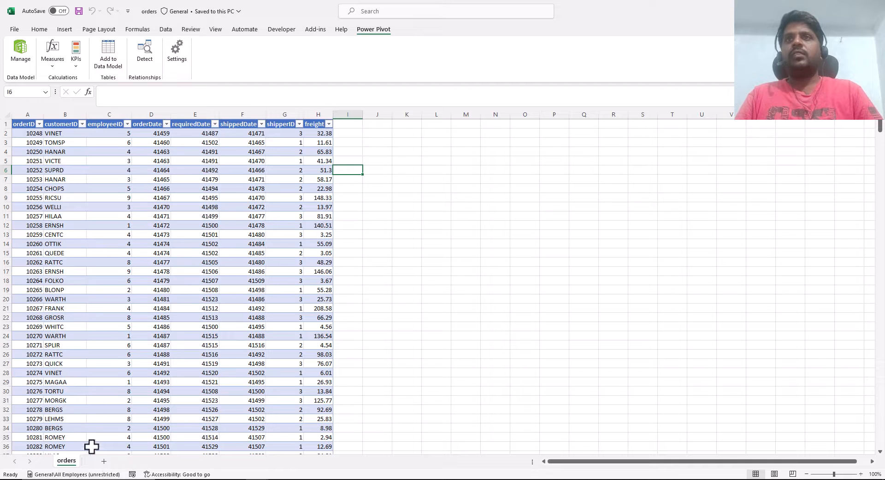
left_click(104, 462)
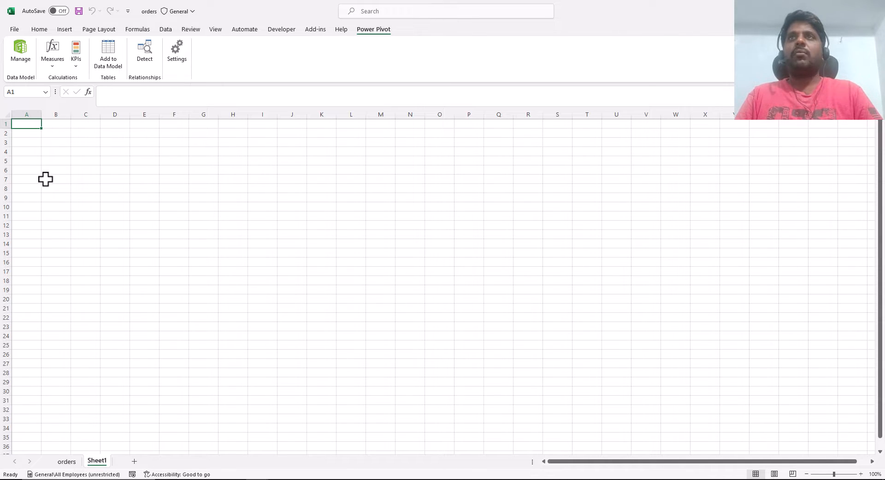
left_click(65, 30)
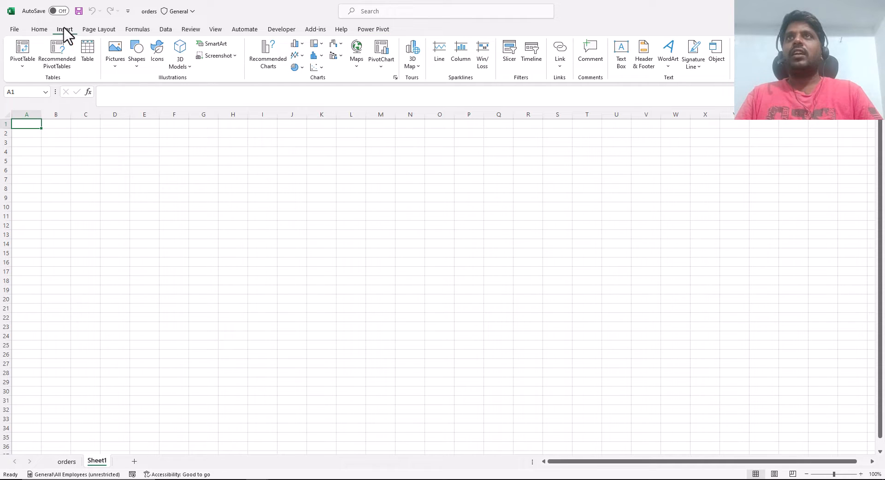
left_click(22, 65)
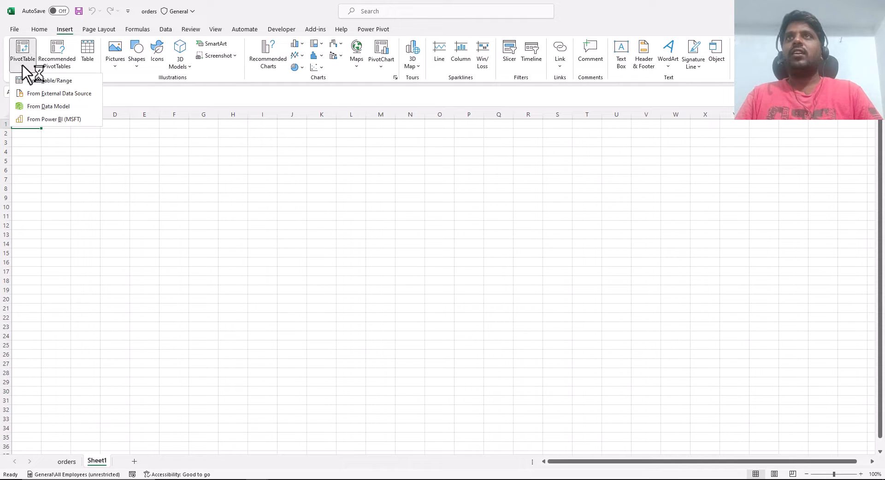
left_click(46, 107)
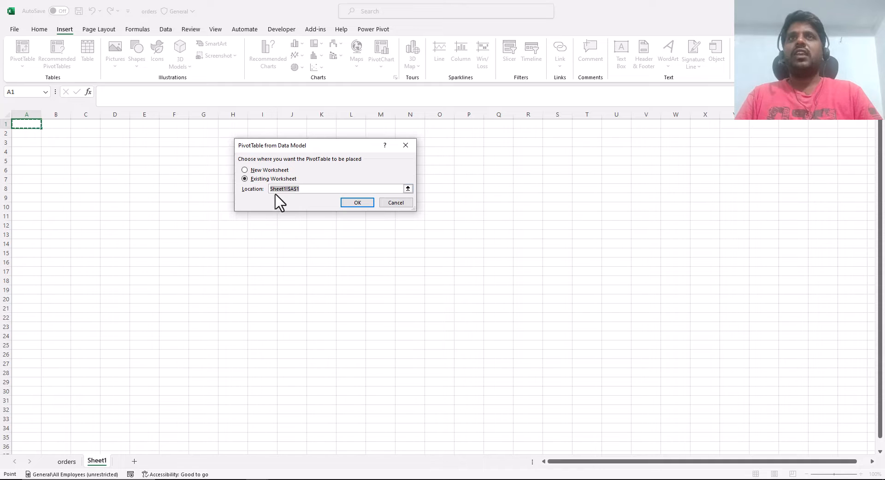
left_click(357, 203)
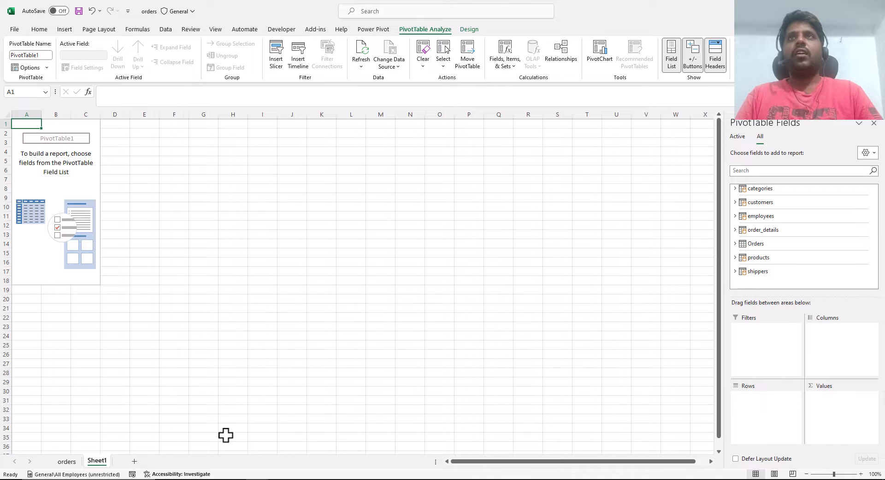
- Switch back to the Power Pivot window and show the data model tables in diagram view
left_click(283, 461)
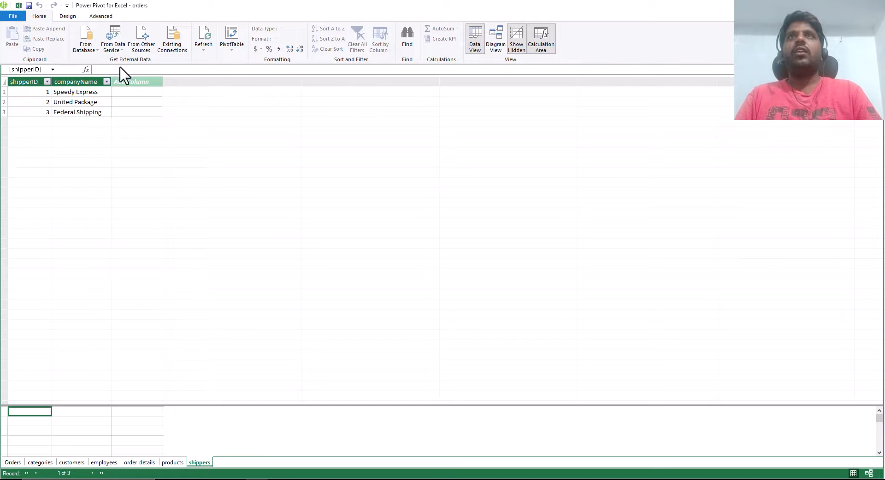
left_click(501, 48)
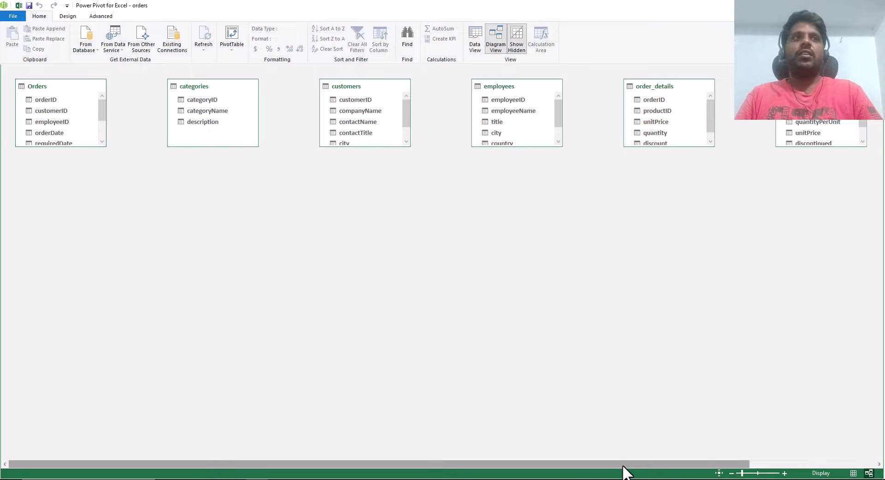
left_click_drag(625, 465, 563, 465)
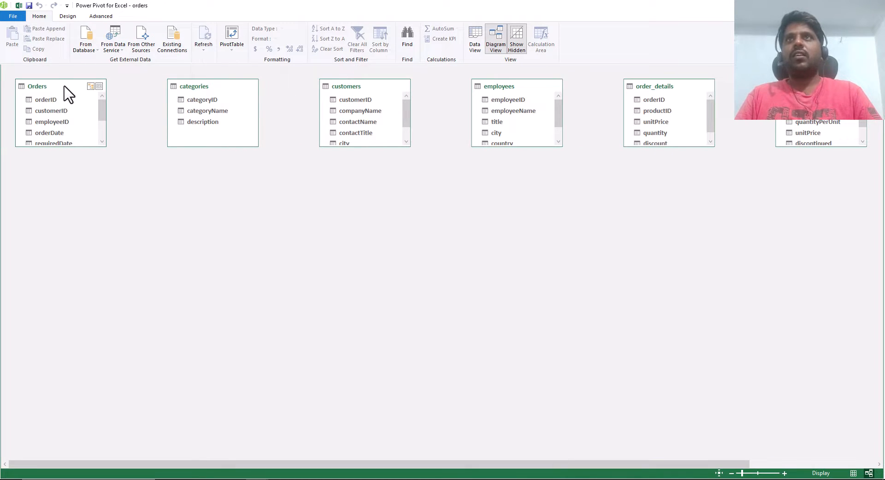
- Move the Orders table below the row of other tables and lengthen it to show all its fields
left_click_drag(64, 88, 202, 276)
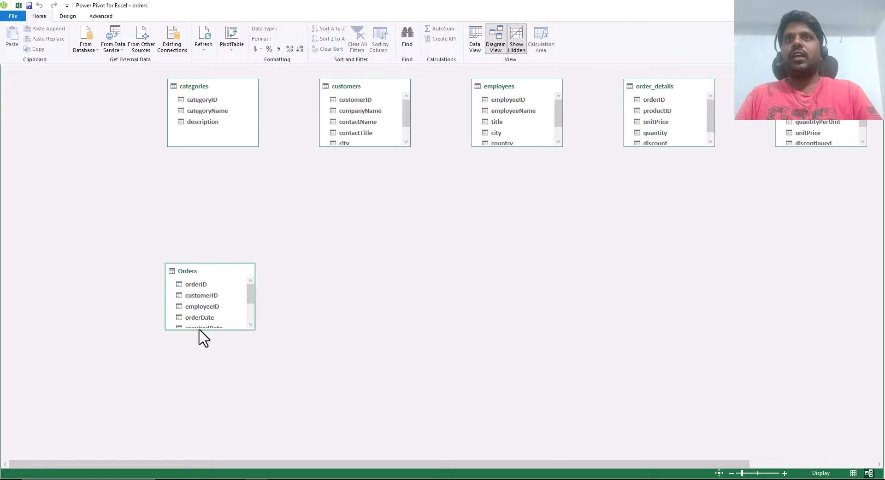
left_click_drag(199, 330, 203, 384)
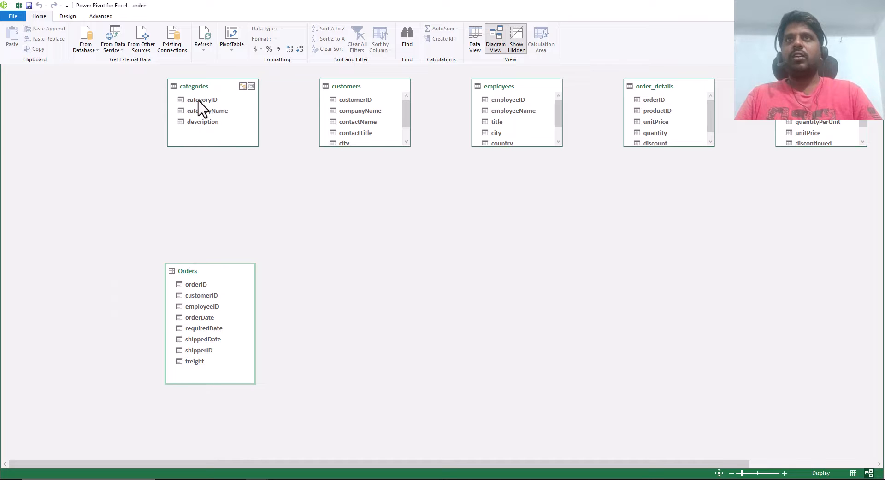
- Line up the categories, customers and employees tables side by side in the upper row and lengthen them to about equal height
left_click_drag(201, 88, 48, 88)
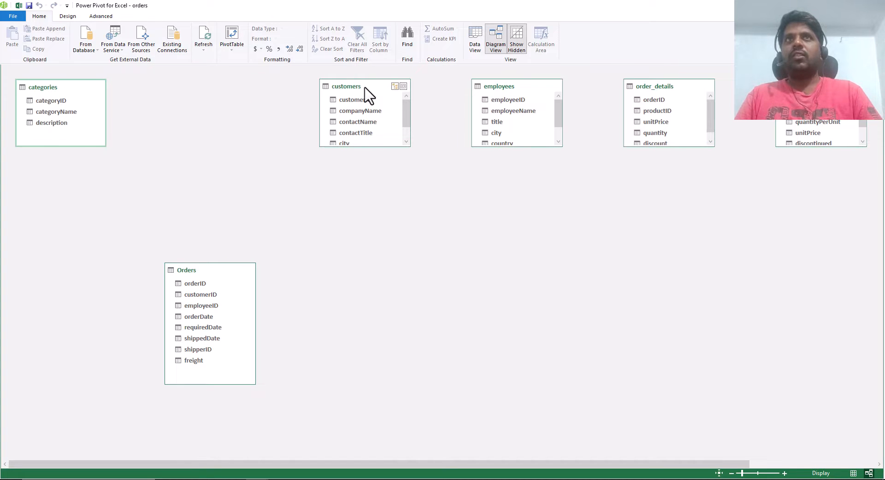
left_click_drag(363, 88, 158, 87)
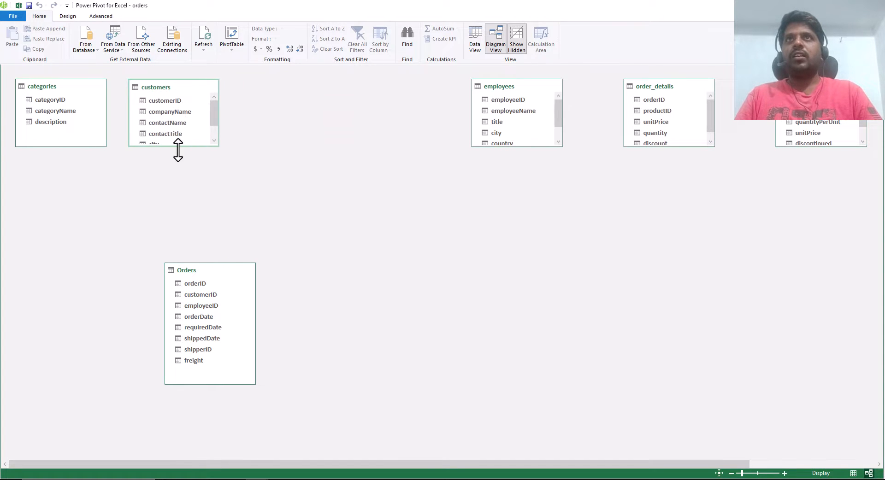
left_click_drag(178, 149, 174, 174)
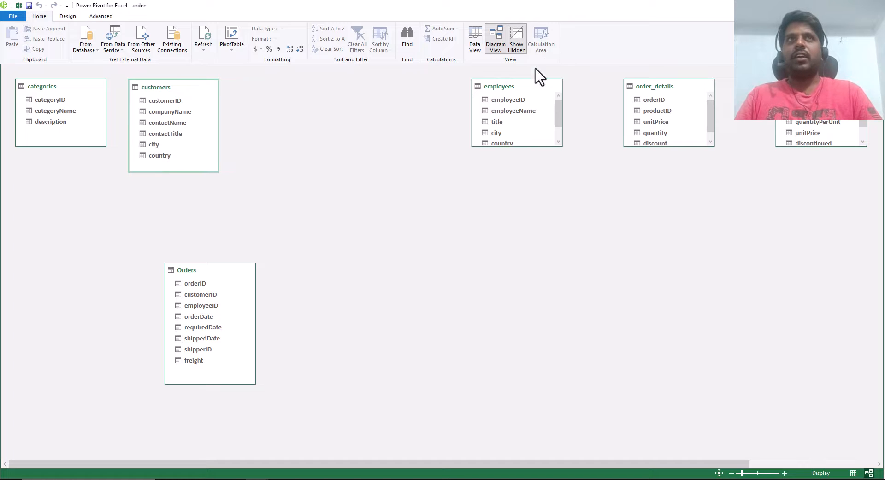
left_click_drag(520, 88, 285, 89)
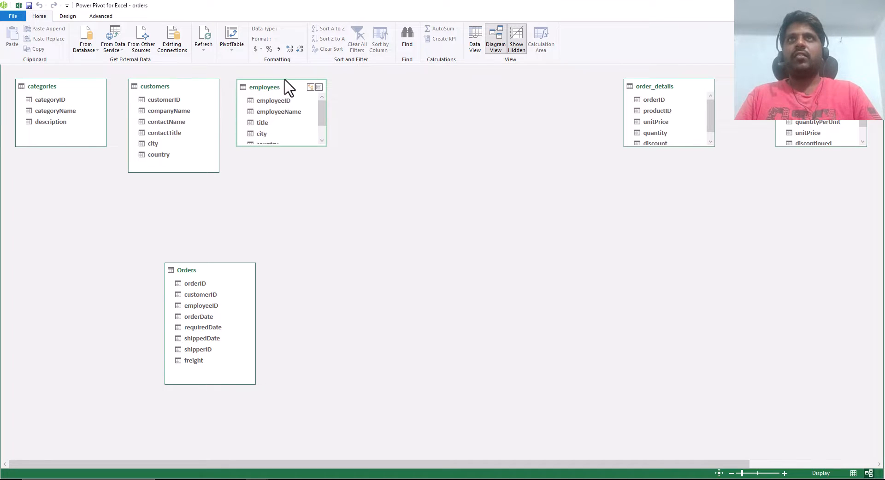
left_click_drag(289, 145, 292, 172)
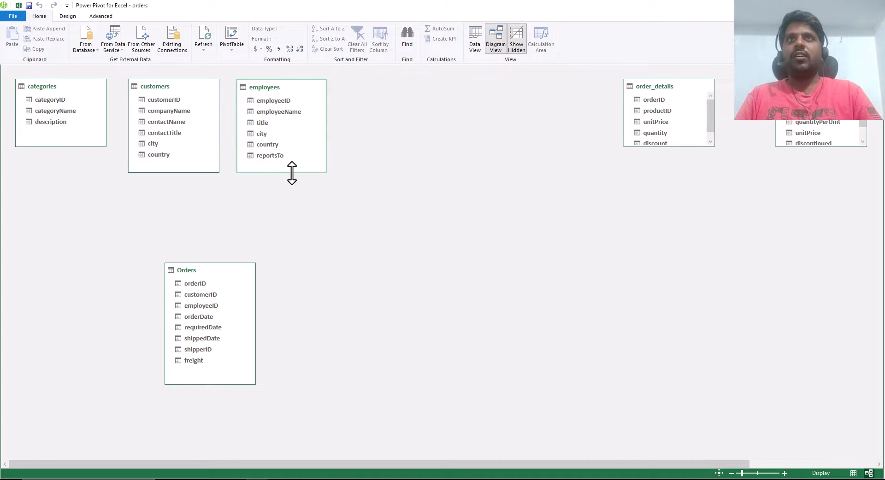
left_click_drag(40, 146, 42, 174)
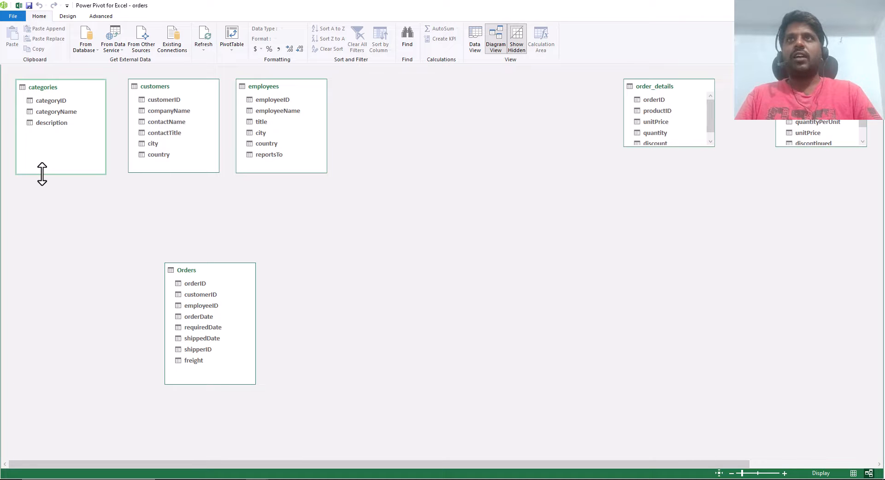
- Arrange Orders and order_details side by side below the upper row, lengthening order_details to show all its fields
left_click_drag(662, 91, 321, 277)
left_click_drag(194, 276, 75, 249)
left_click(286, 276)
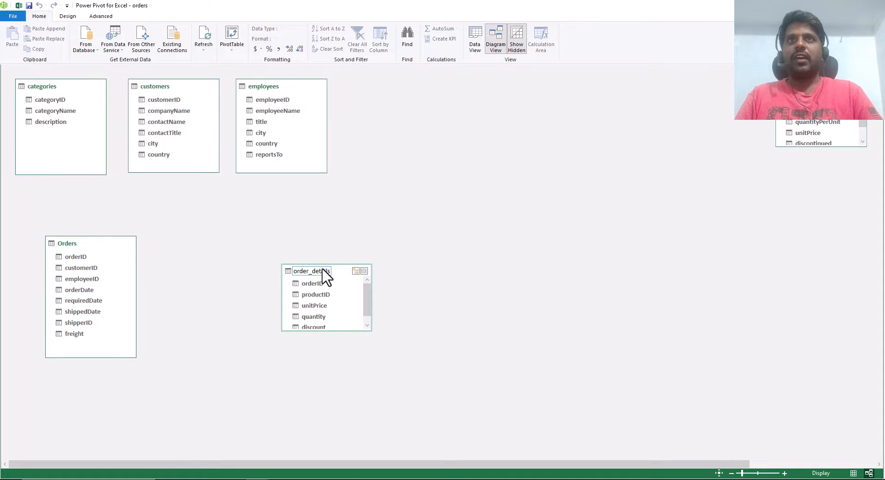
left_click_drag(323, 273, 277, 249)
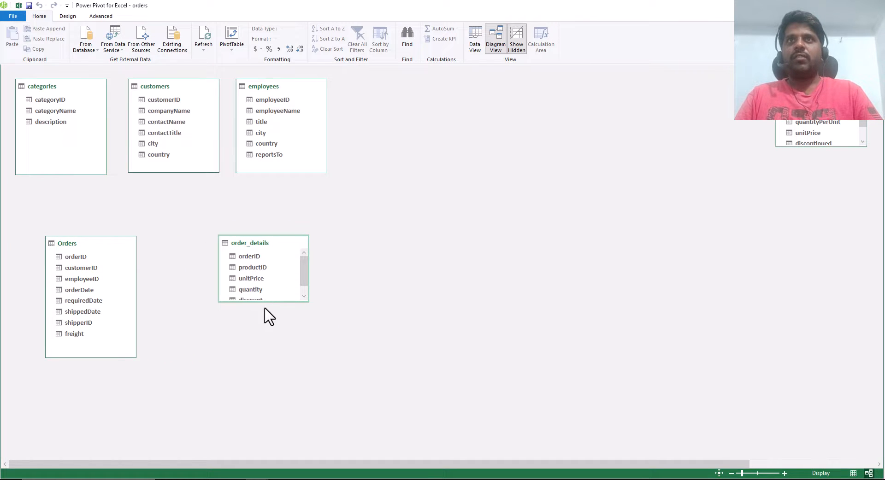
mouse_move(267, 304)
left_mouse_down()
mouse_move(267, 342)
mouse_move(266, 315)
left_mouse_up()
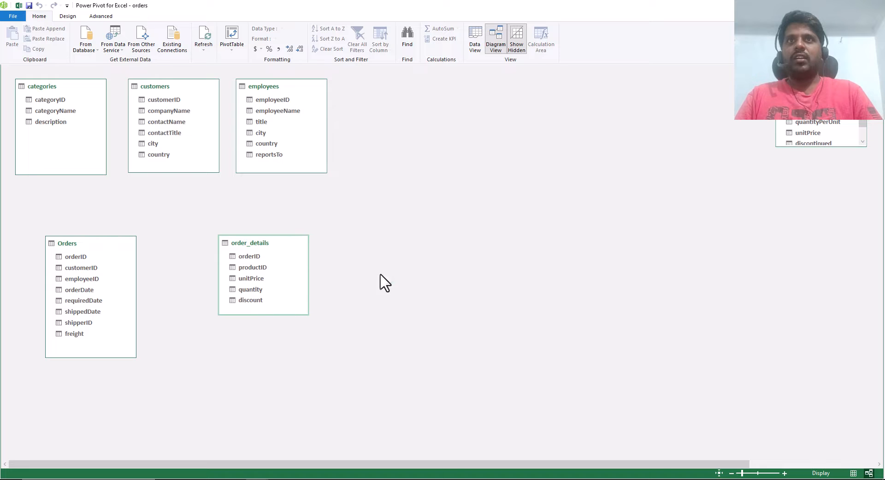
- Place the products table beside employees in the upper row and the shippers table beside order_details in the lower row
left_click_drag(821, 95, 390, 97)
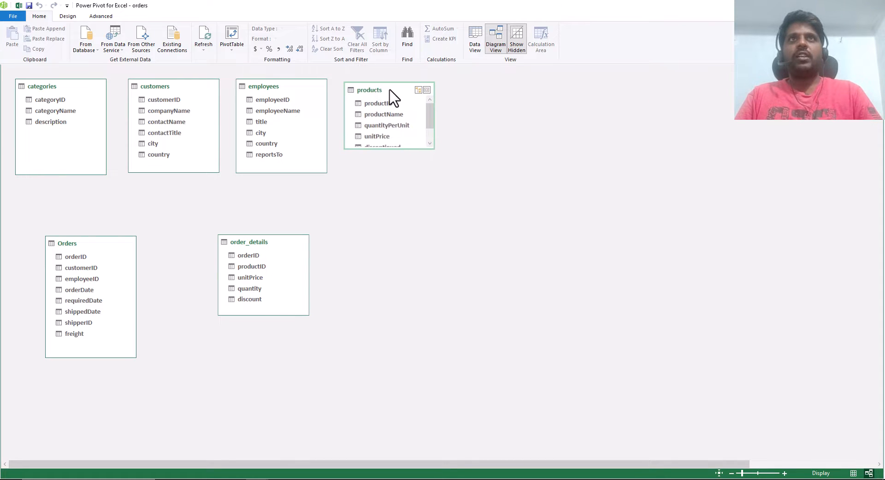
left_click_drag(524, 464, 690, 465)
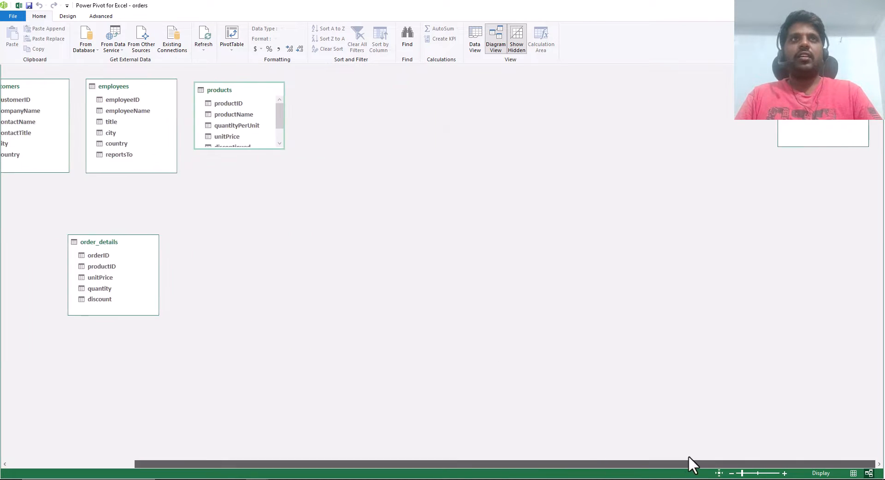
left_click_drag(818, 87, 242, 230)
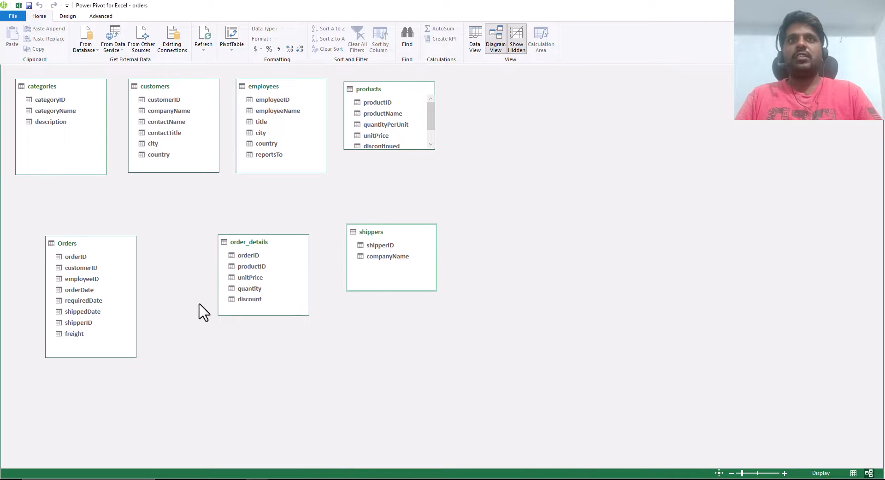
double_click(375, 232)
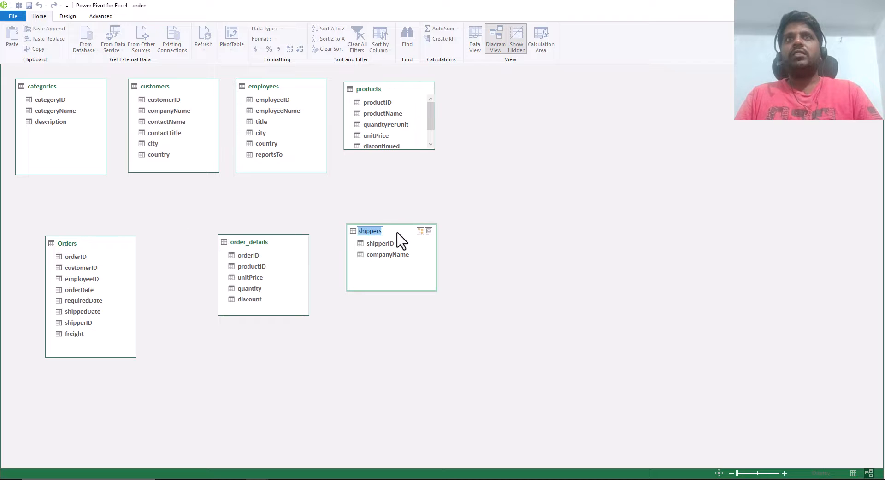
- Arrange the shippers, Orders and order_details tables side by side in the lower row, with shippers below categories
left_click_drag(397, 236, 28, 198)
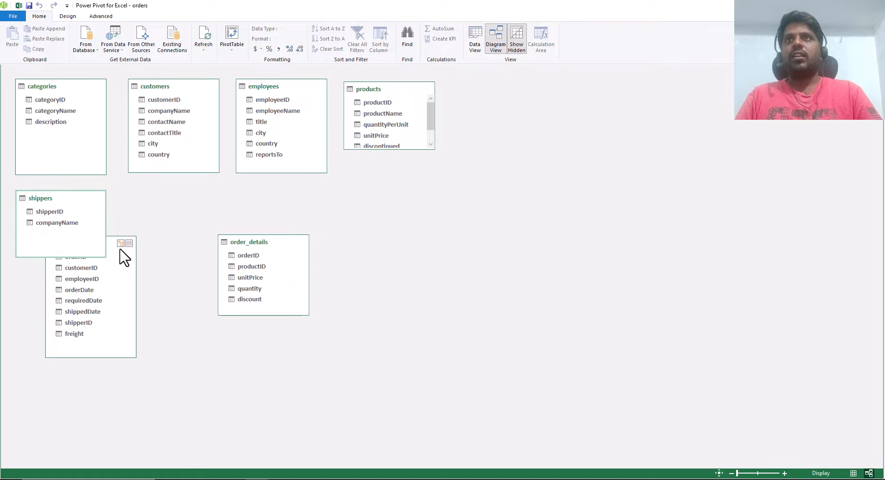
left_click_drag(110, 245, 191, 233)
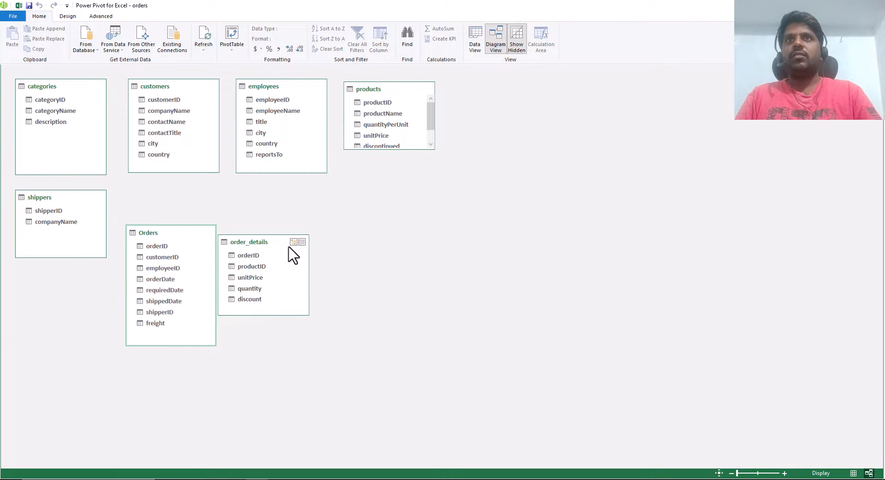
left_click_drag(281, 244, 341, 236)
left_click_drag(340, 235, 337, 230)
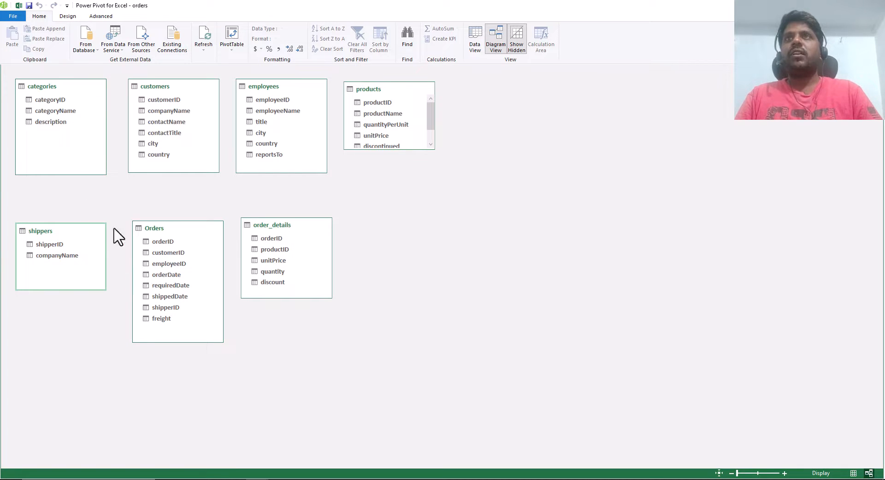
- Relate the Orders table to order_details on orderID and to customers on customerID by linking the fields directly in the diagram
left_click(161, 244)
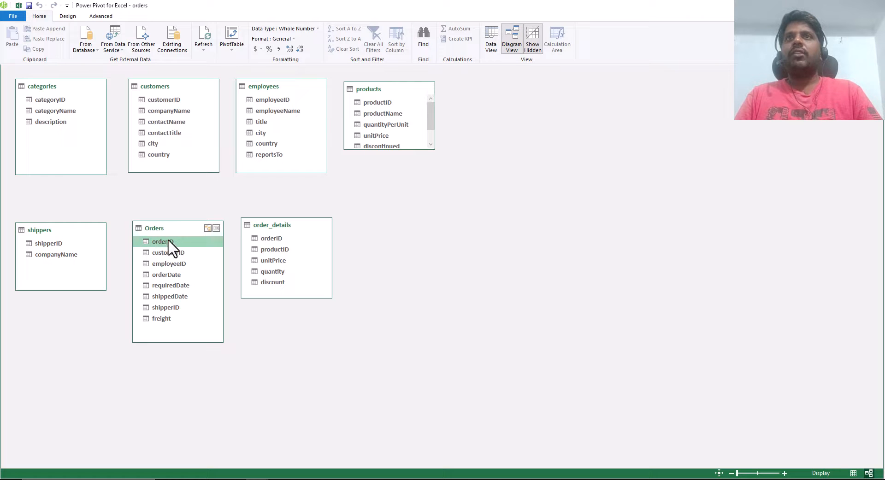
double_click(171, 242)
left_click_drag(172, 242, 275, 241)
left_click(178, 242)
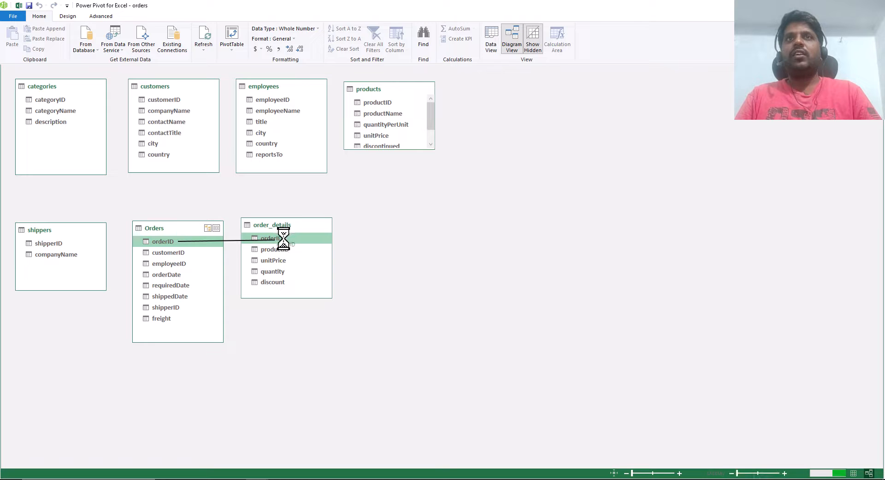
left_click(178, 255)
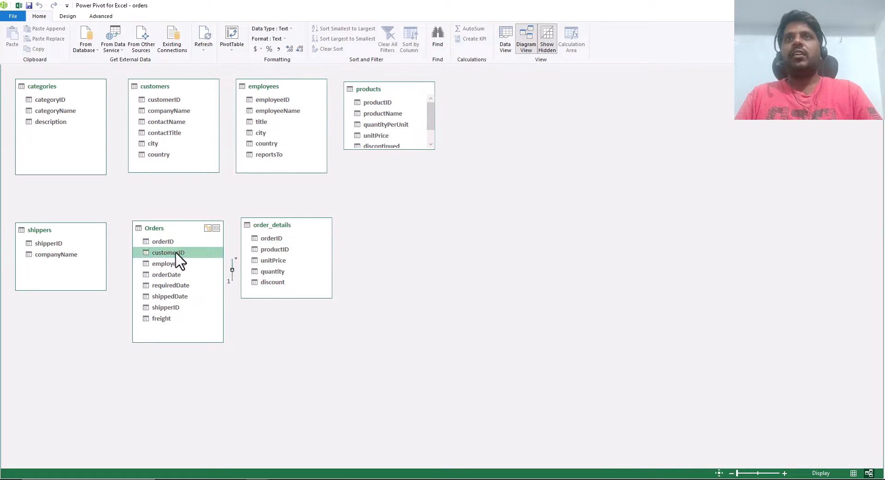
left_click_drag(175, 255, 181, 101)
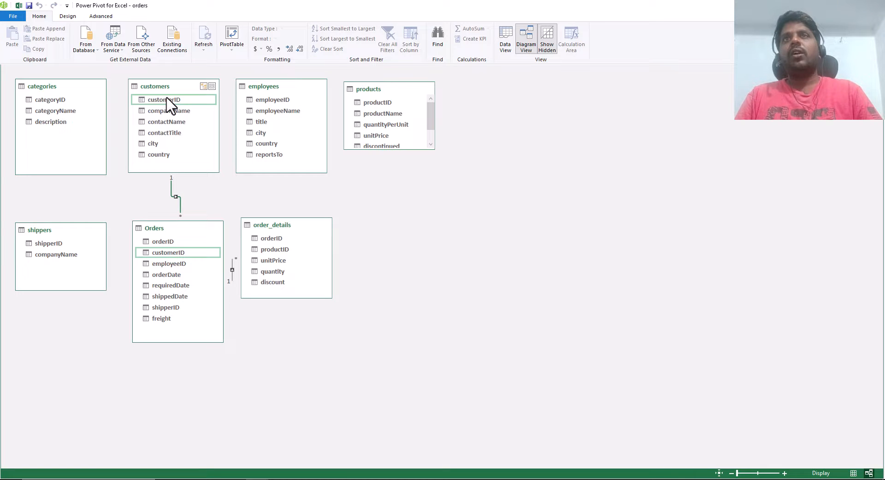
- Use Create Relationship to relate Orders to employees on the employeeID column of both tables
left_click(67, 16)
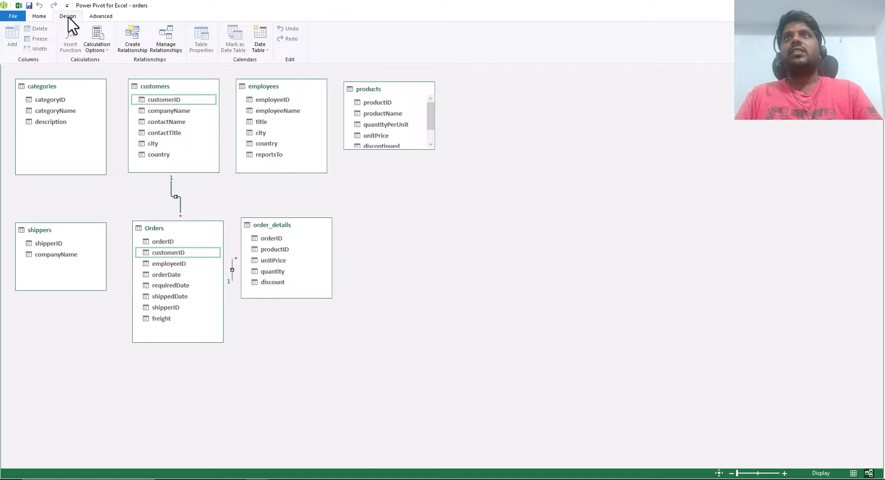
left_click(136, 46)
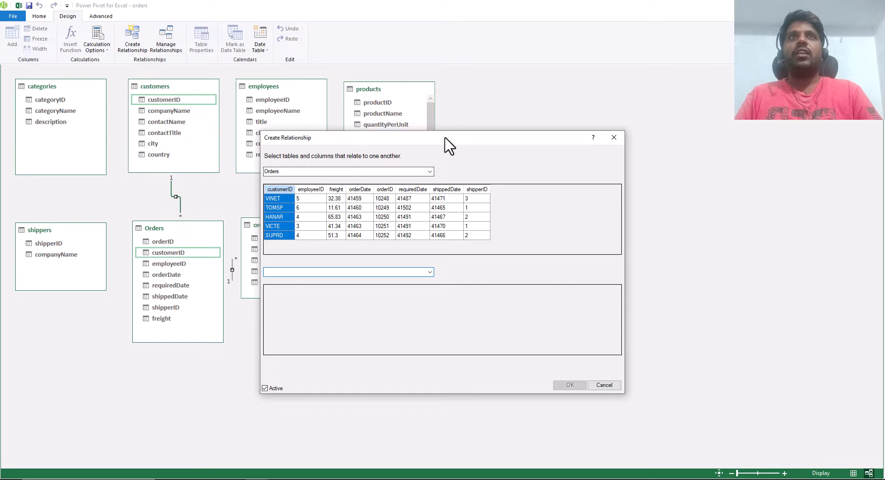
left_click_drag(446, 138, 565, 111)
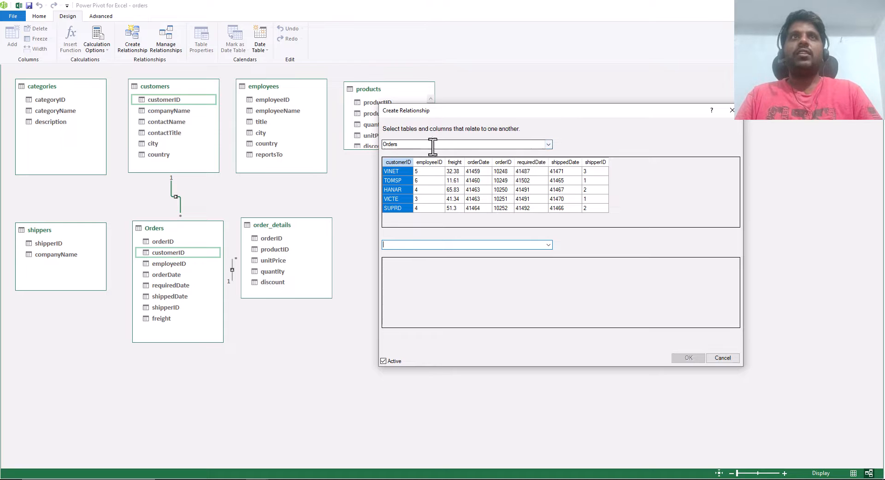
left_click(550, 240)
left_click(451, 268)
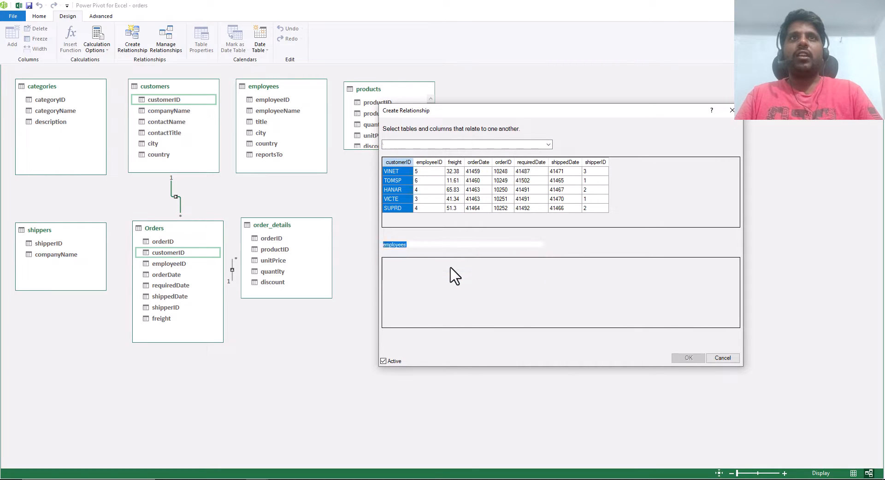
left_click(450, 261)
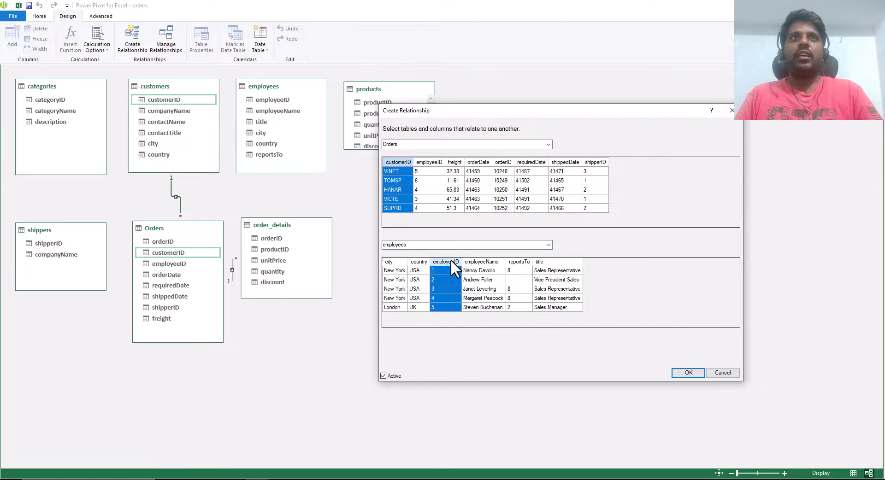
left_click(429, 163)
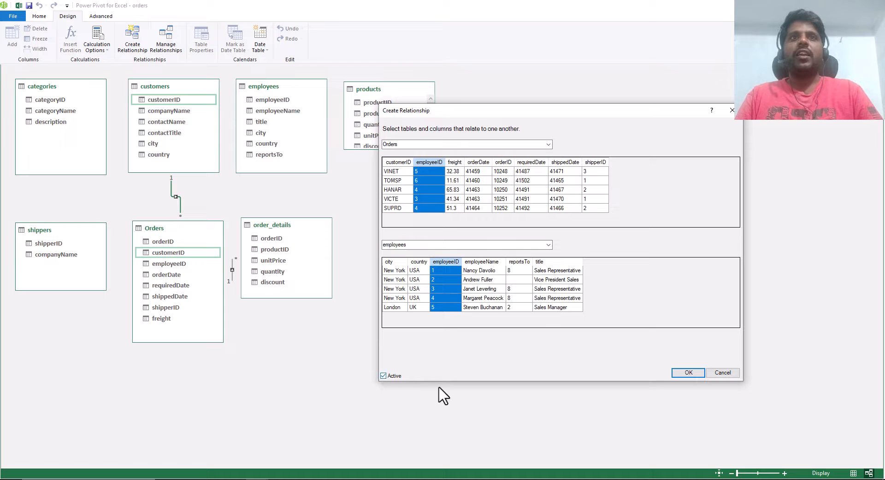
left_click(687, 373)
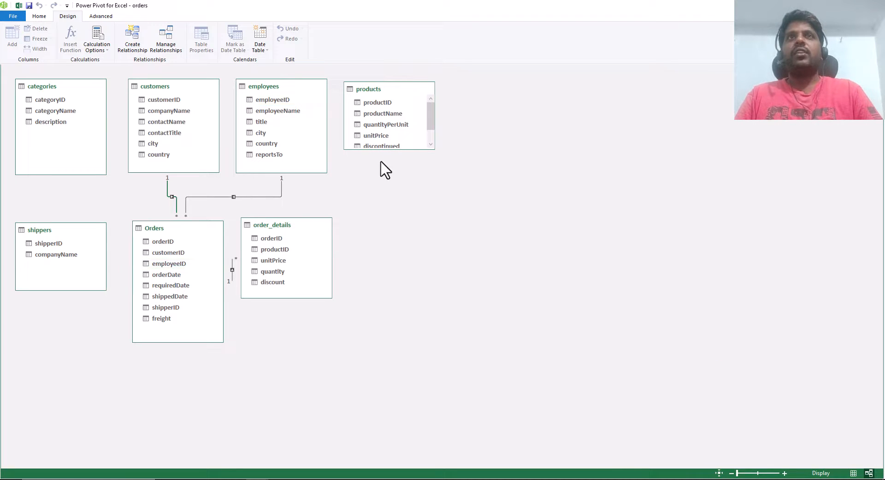
- Lengthen the products table to show all its fields and relate it to order_details on productID with Create Relationship
left_click_drag(411, 149, 409, 174)
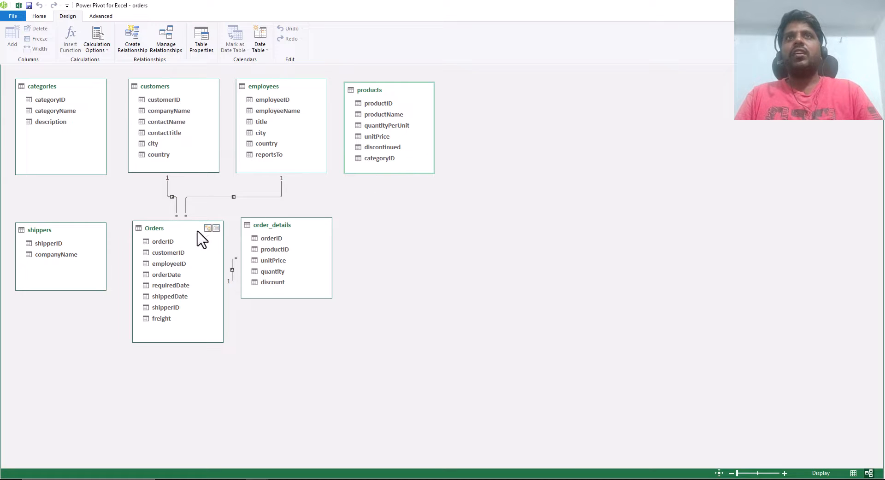
left_click(130, 44)
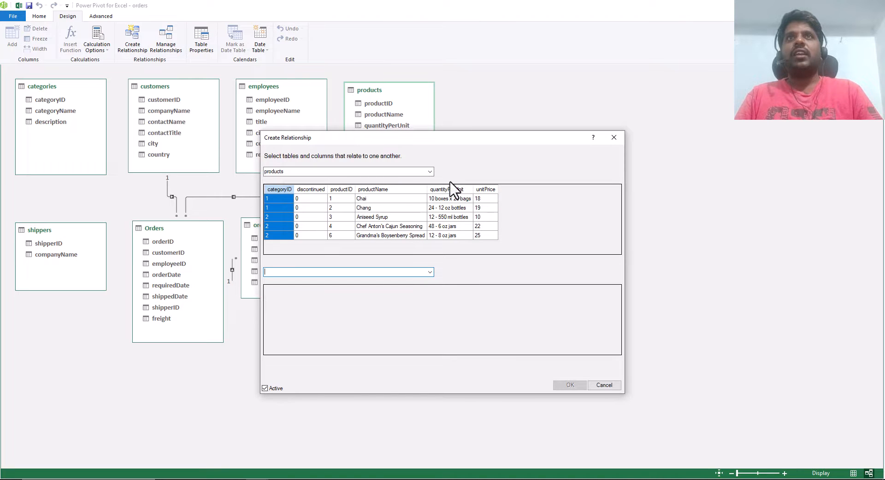
left_click(431, 277)
left_click(433, 272)
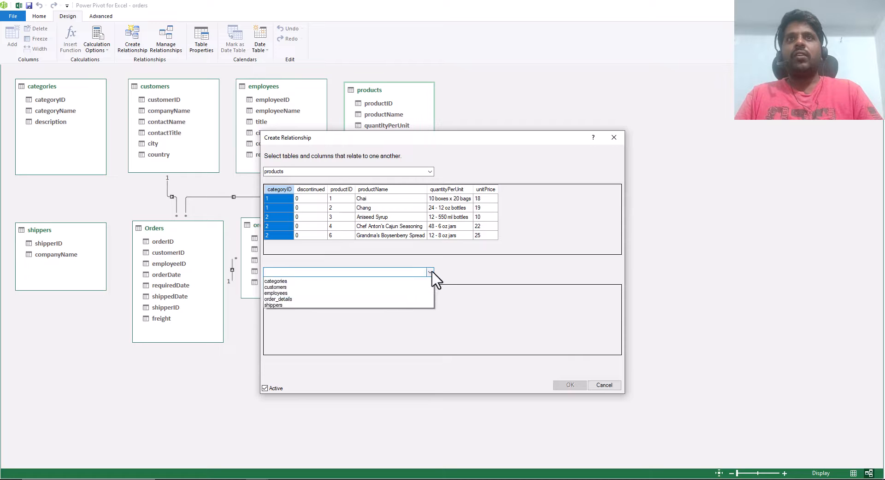
left_click(431, 273)
left_click(432, 274)
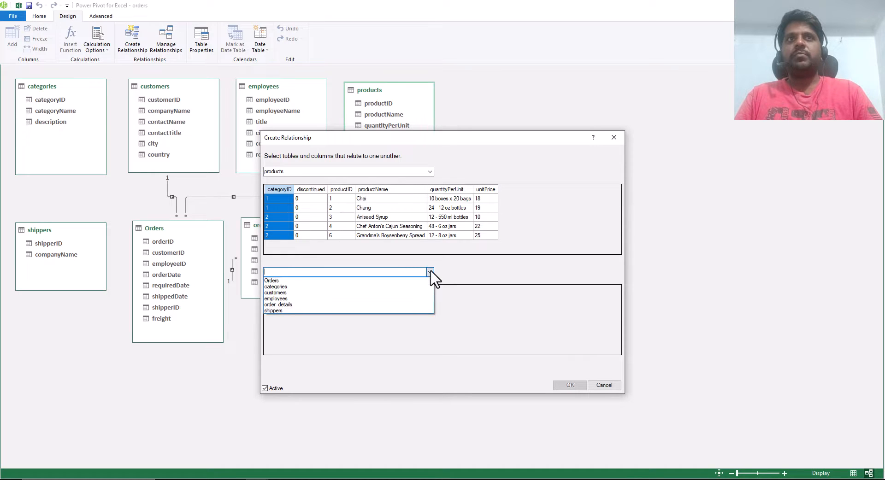
left_click(409, 289)
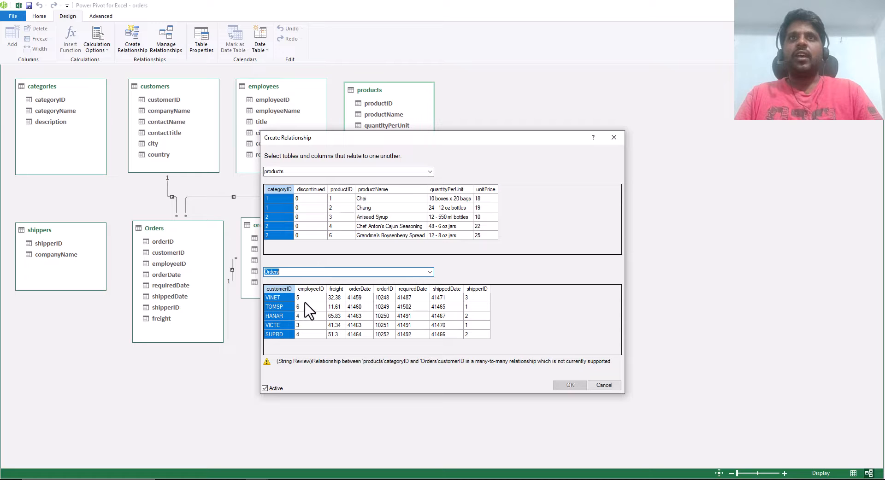
left_click_drag(470, 138, 544, 138)
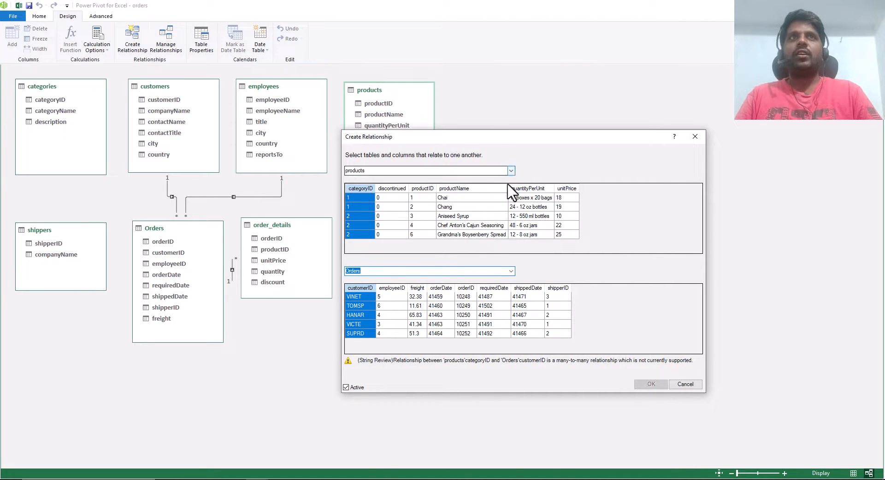
left_click(511, 272)
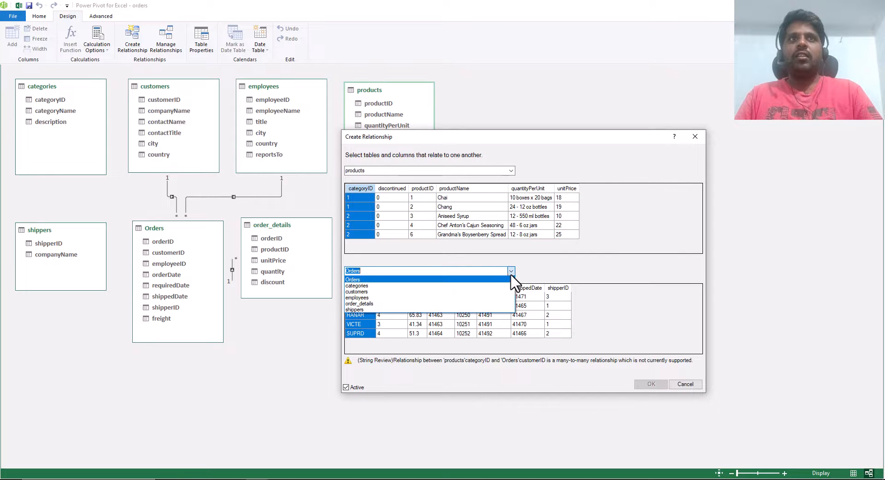
left_click(490, 304)
left_click(422, 188)
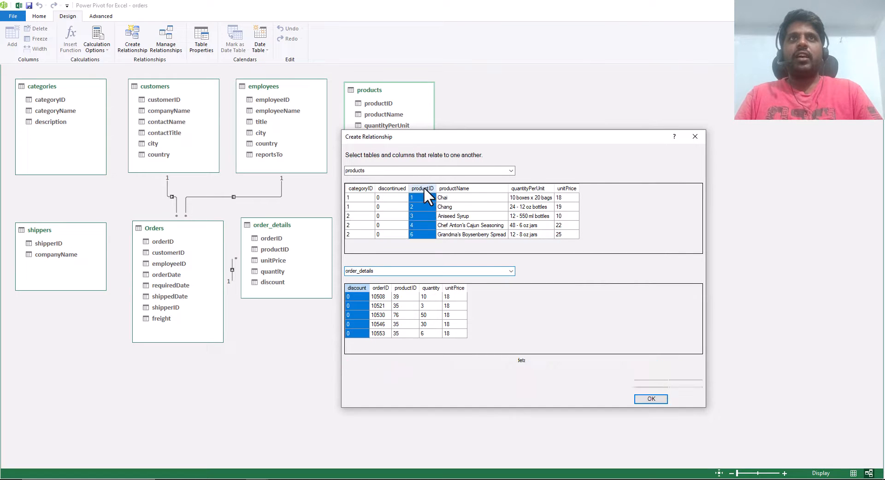
left_click(409, 289)
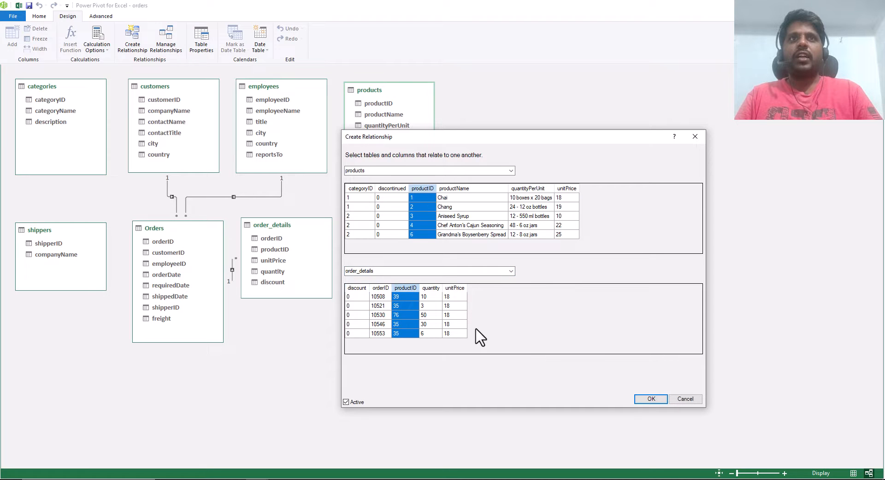
left_click(651, 399)
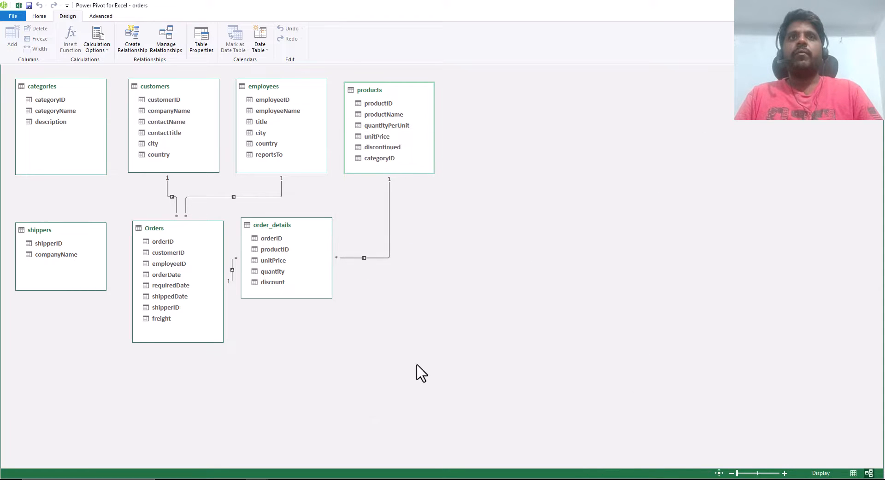
- Move the products table into the lower row beside order_details and widen the gap between Orders and order_details
left_click_drag(386, 87, 417, 223)
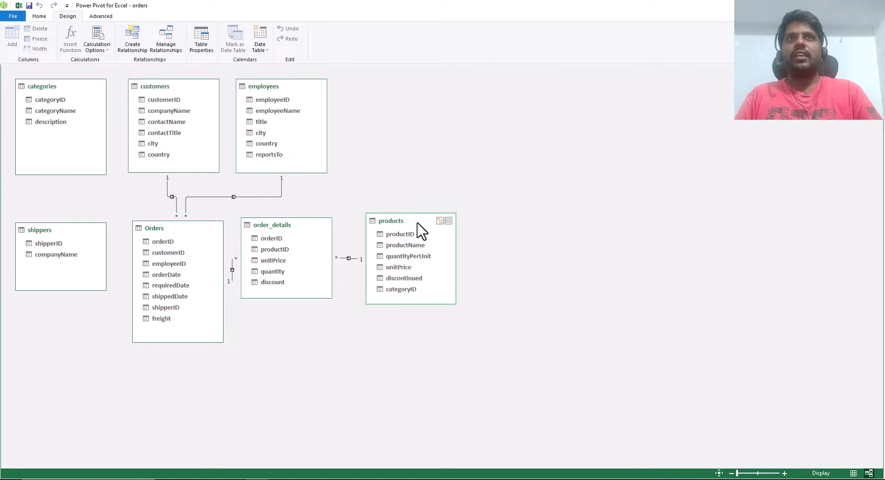
left_click_drag(297, 226, 307, 226)
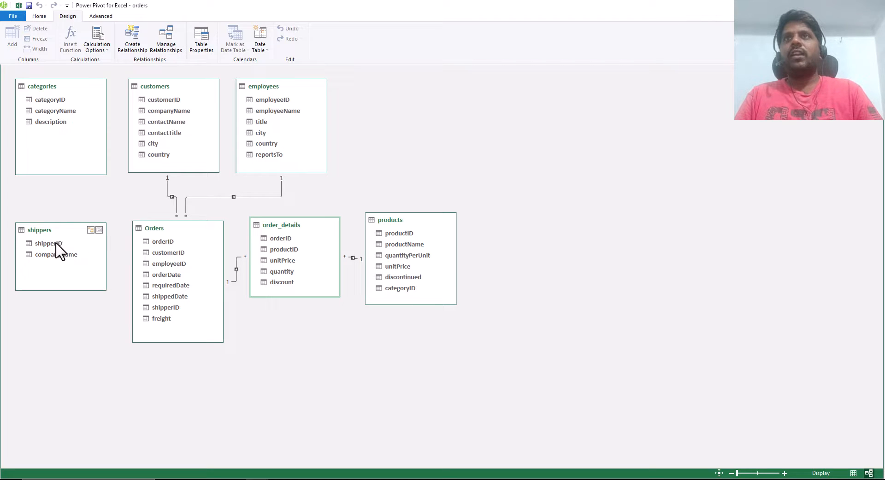
- Try to link shipperID in the shippers table directly to shipperID in the Orders table in the diagram
left_click_drag(55, 243, 146, 246)
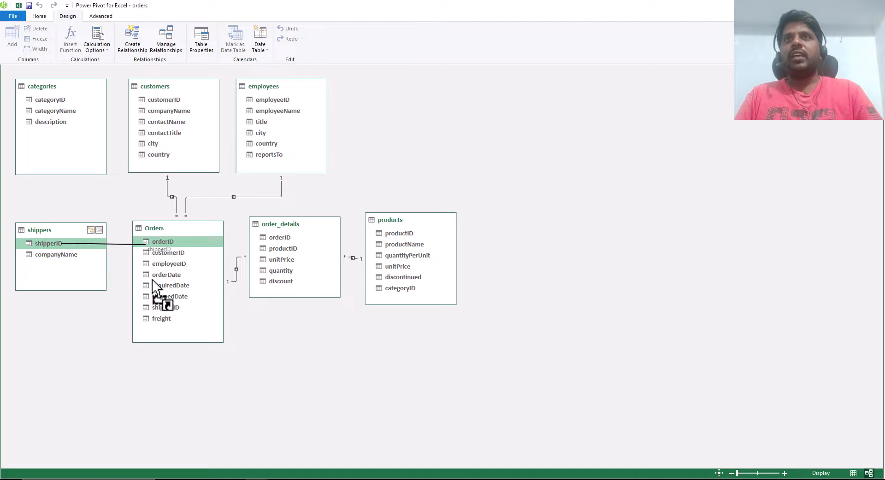
left_click_drag(152, 280, 169, 307)
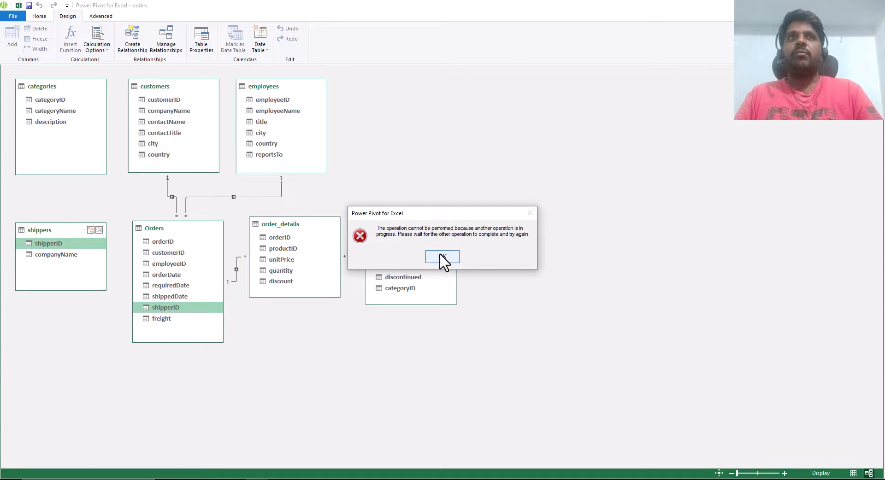
left_click(442, 257)
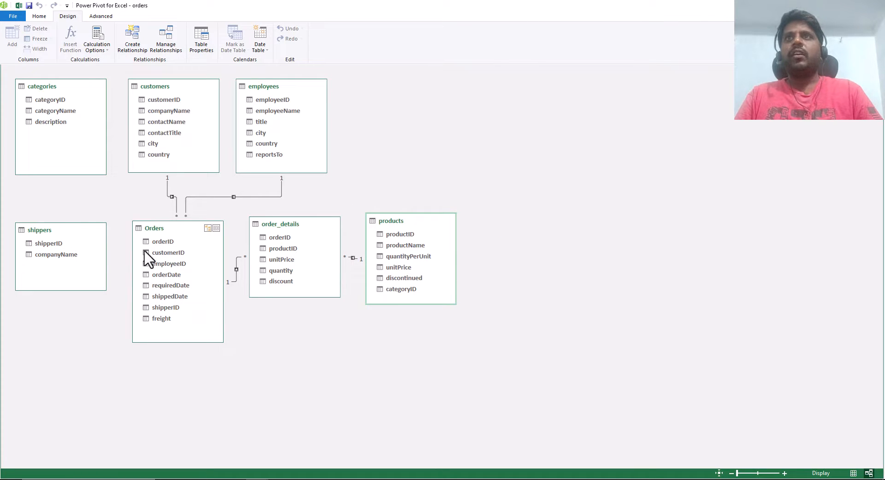
- Use Create Relationship to relate shippers to Orders on the shipperID column of both tables
left_click(134, 43)
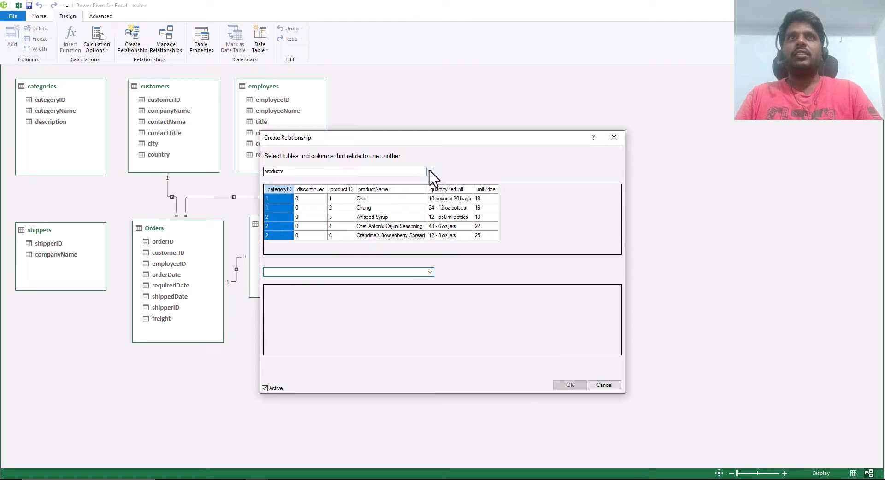
left_click(430, 172)
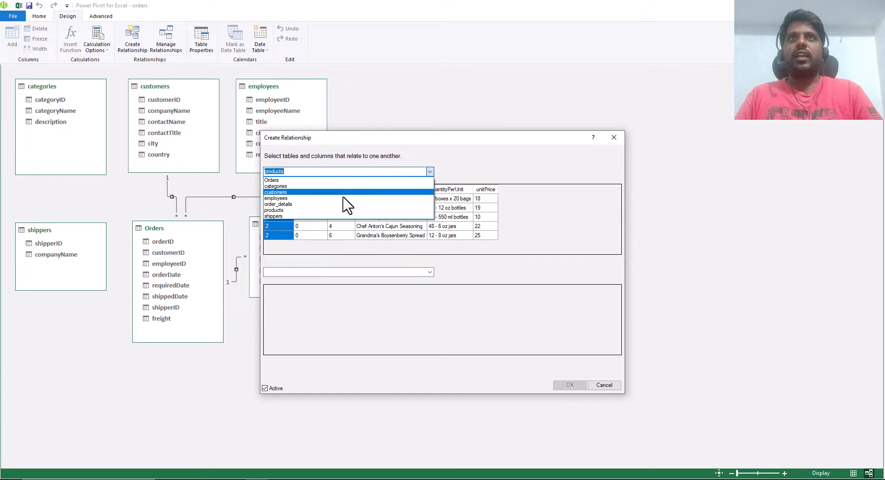
left_click(319, 217)
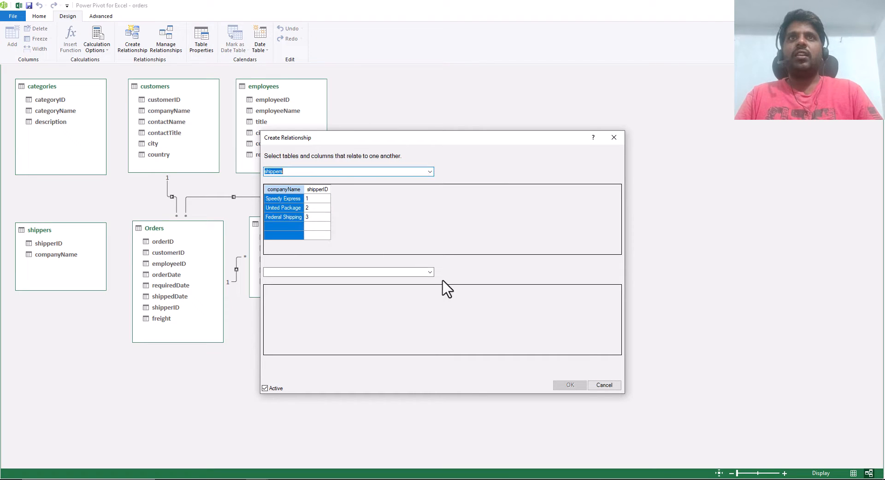
left_click(432, 275)
left_click(402, 281)
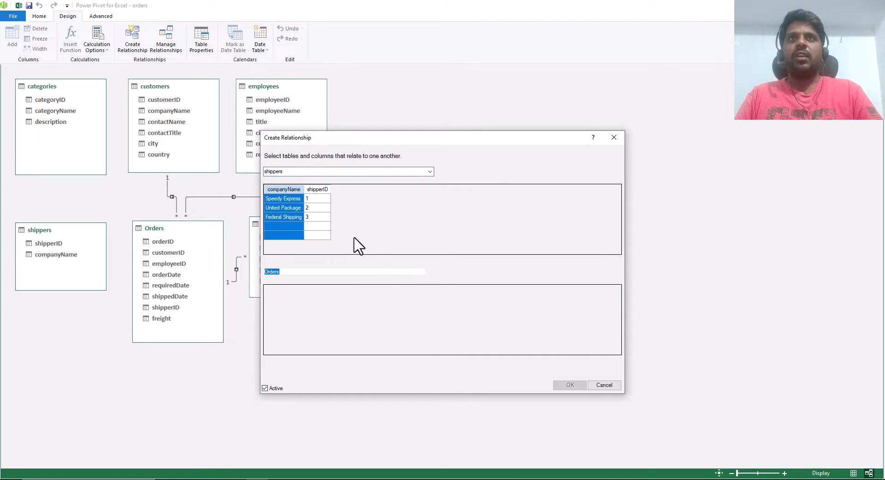
left_click(318, 190)
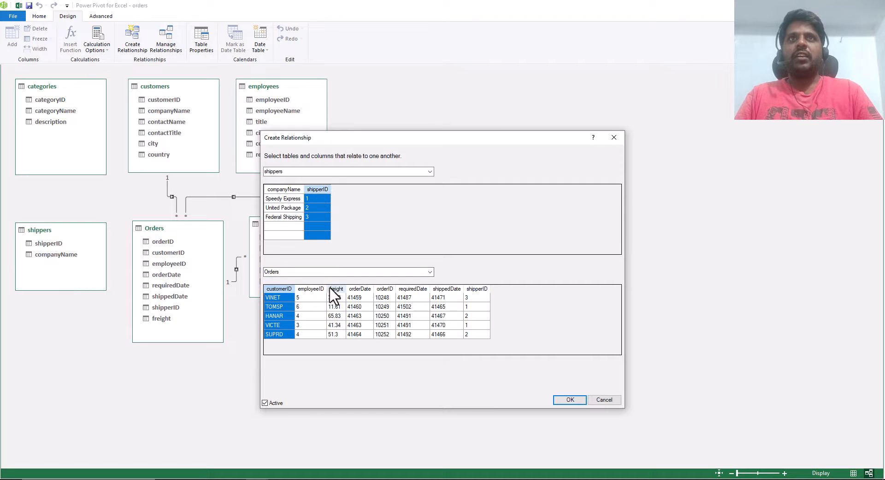
left_click(475, 290)
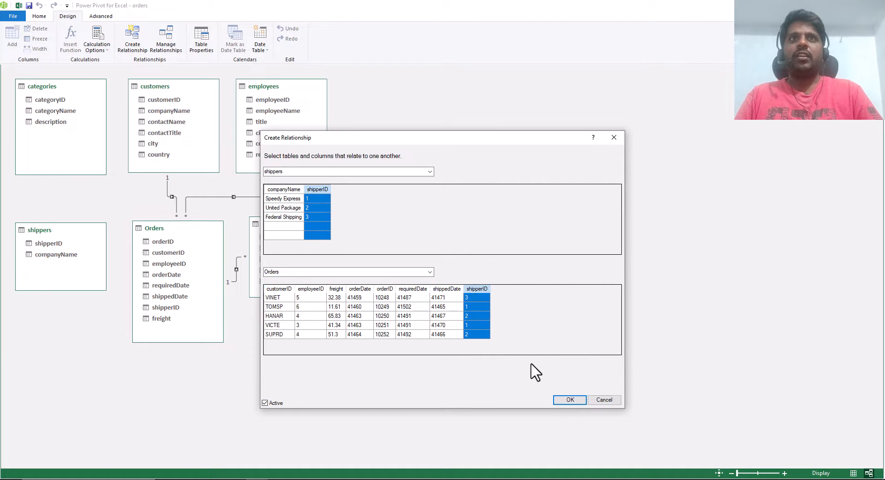
left_click(560, 403)
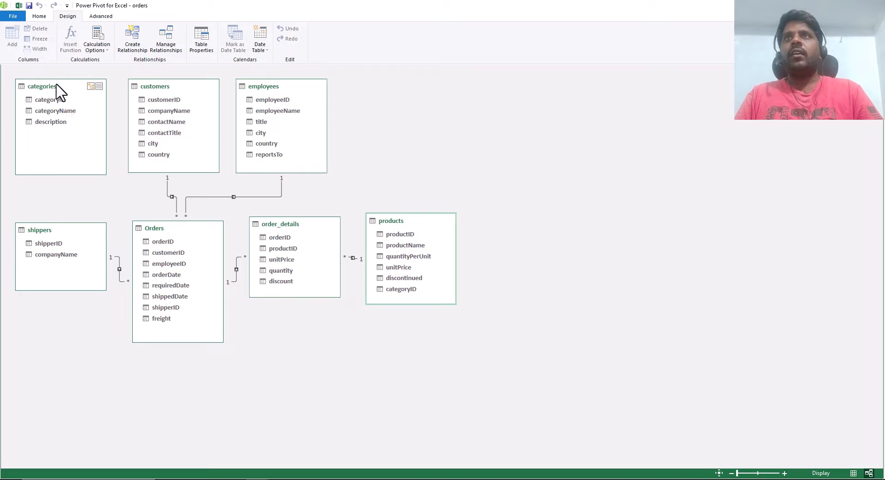
- Place the categories table beside products with a relationship linking the two, and move shippers into the upper row beside customers
left_click_drag(61, 86, 414, 292)
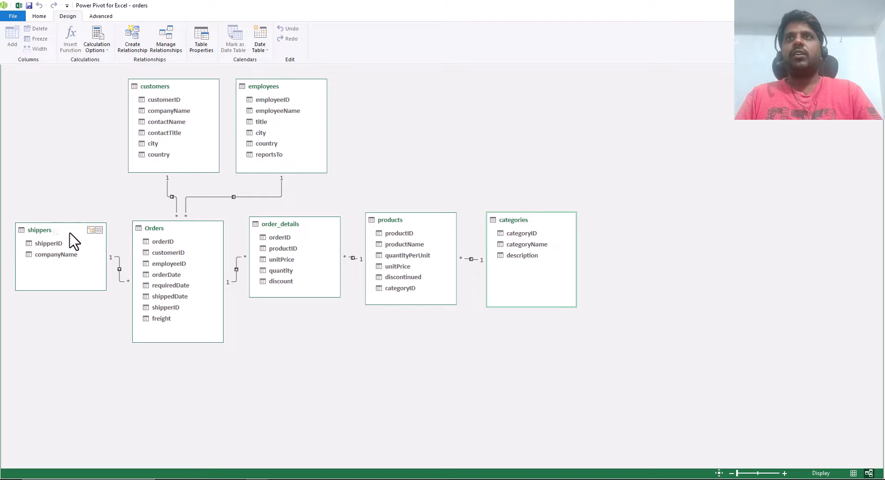
left_click_drag(69, 233, 63, 93)
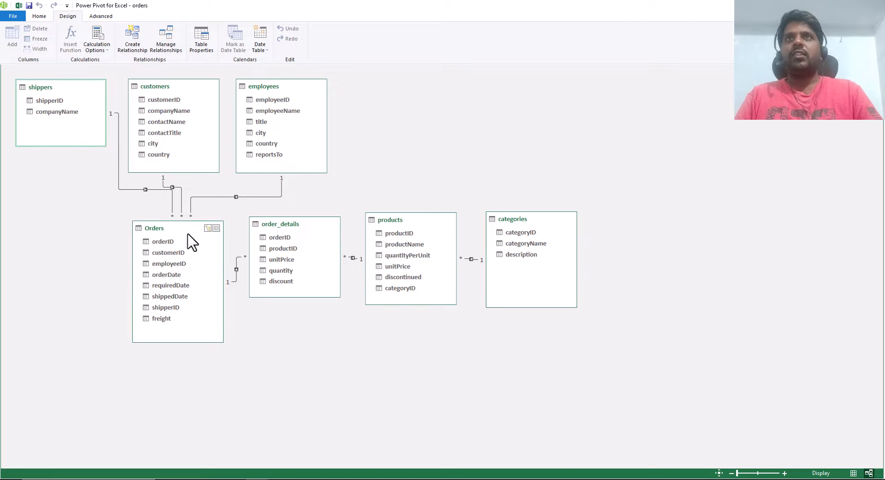
- Realign Orders, order_details, products and categories in a lower row starting beneath shippers, closing the gap between Orders and order_details
left_click_drag(189, 237, 104, 264)
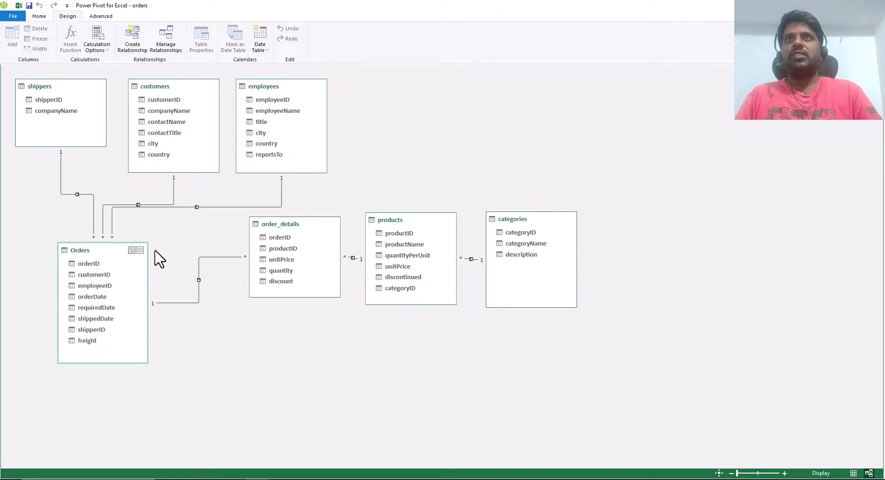
left_click_drag(303, 228, 233, 257)
left_click_drag(414, 226, 357, 259)
left_click_drag(535, 219, 473, 250)
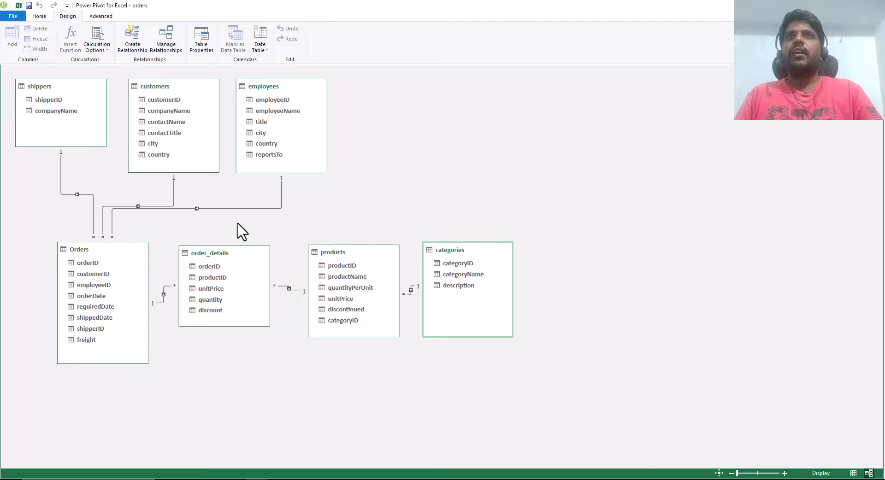
- Switch to the Excel workbook and add country, city and employeeName from the employees table to the PivotTable rows, in that order
left_click(36, 16)
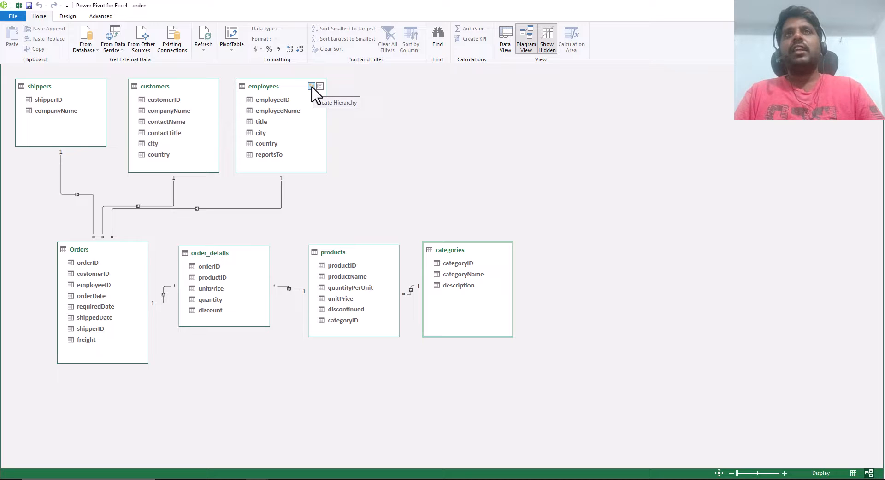
left_click(18, 5)
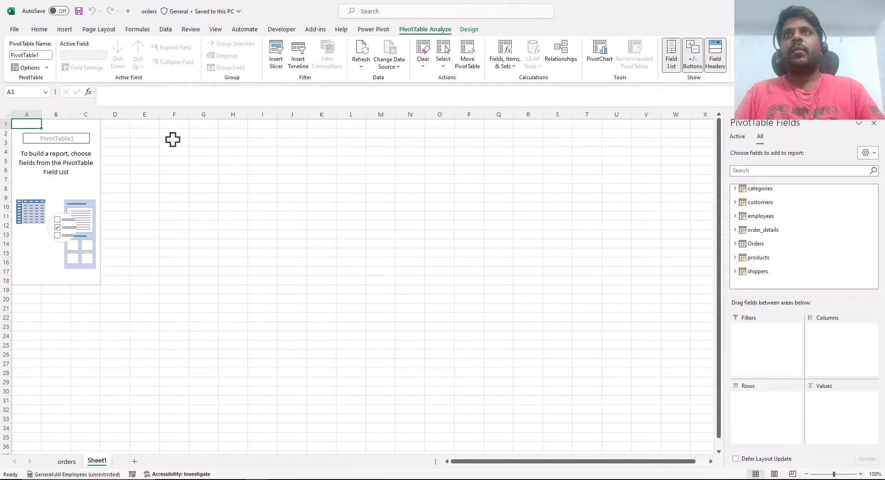
left_click(736, 216)
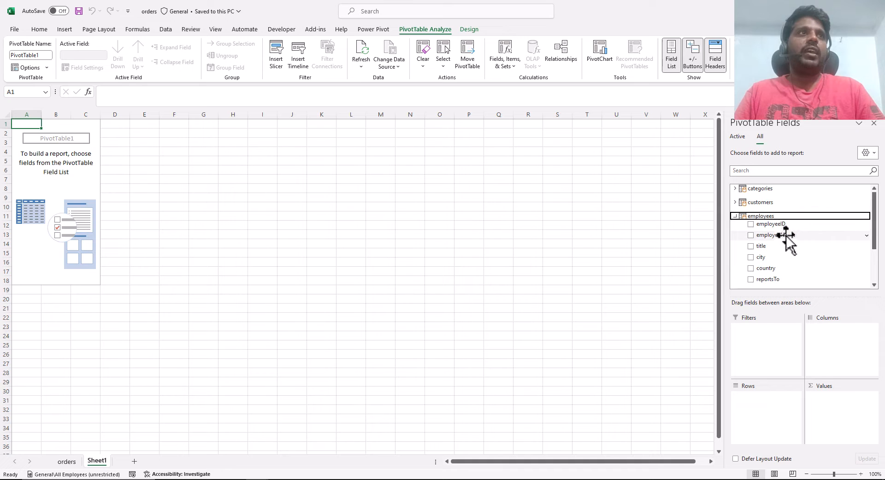
left_click_drag(776, 271, 751, 398)
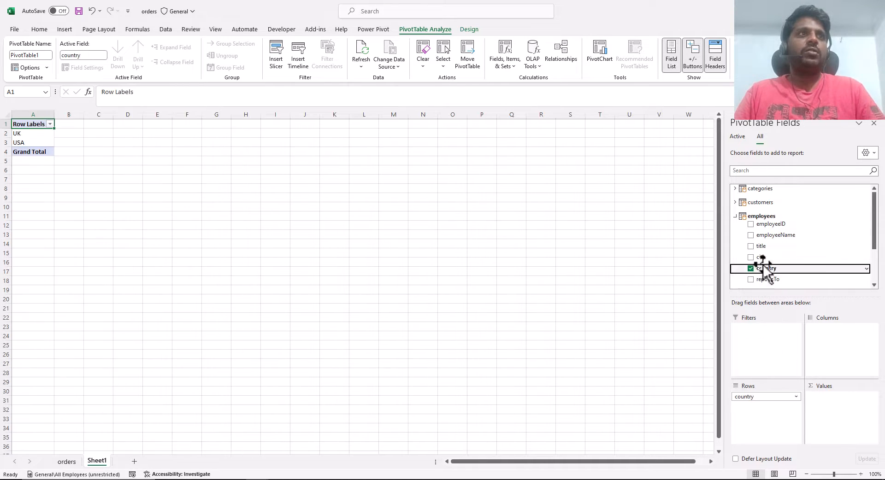
left_click_drag(761, 257, 752, 414)
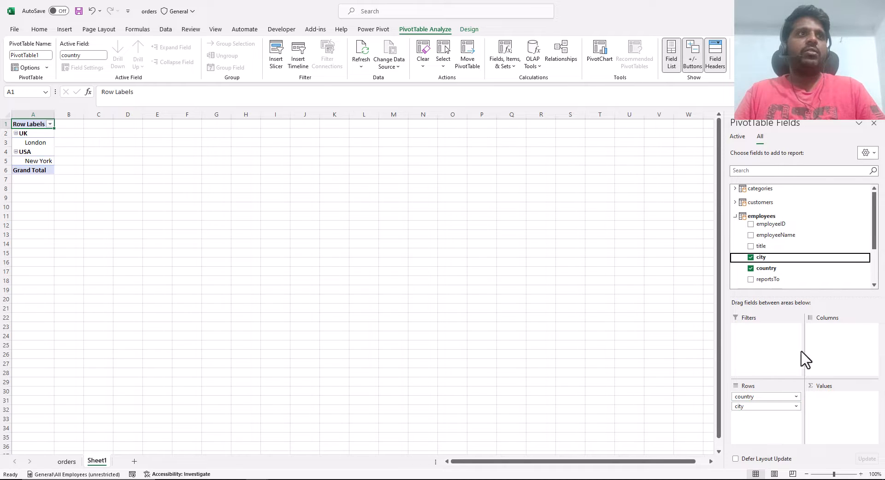
left_click_drag(780, 235, 758, 416)
left_click(735, 216)
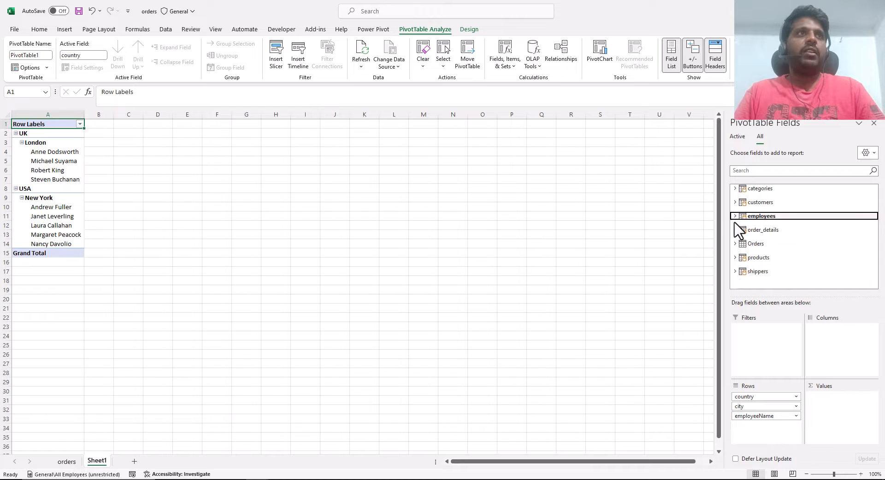
- Add the freight field from the Orders table to the PivotTable values as a sum
left_click(735, 244)
scroll(807, 274, "down", 1)
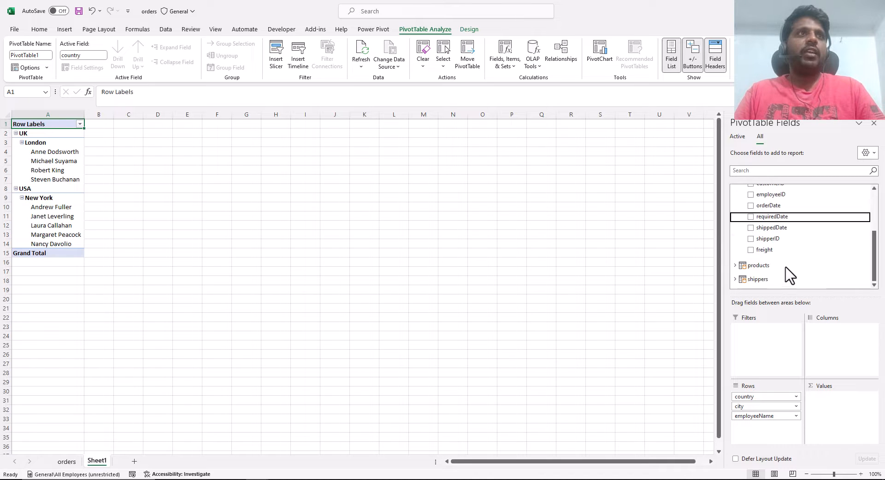
left_click_drag(777, 251, 831, 416)
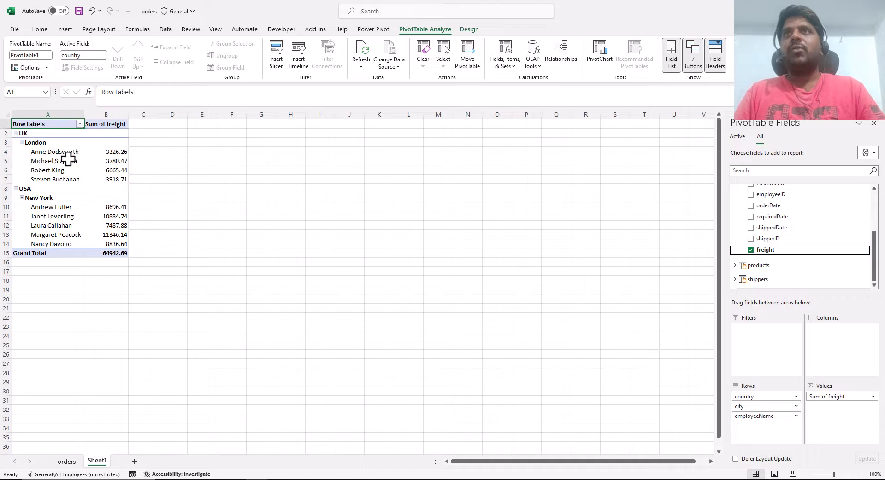
- Remove country, city and employeeName from the PivotTable rows, leaving only Sum of freight
scroll(55, 148, "up", 2, "ctrl")
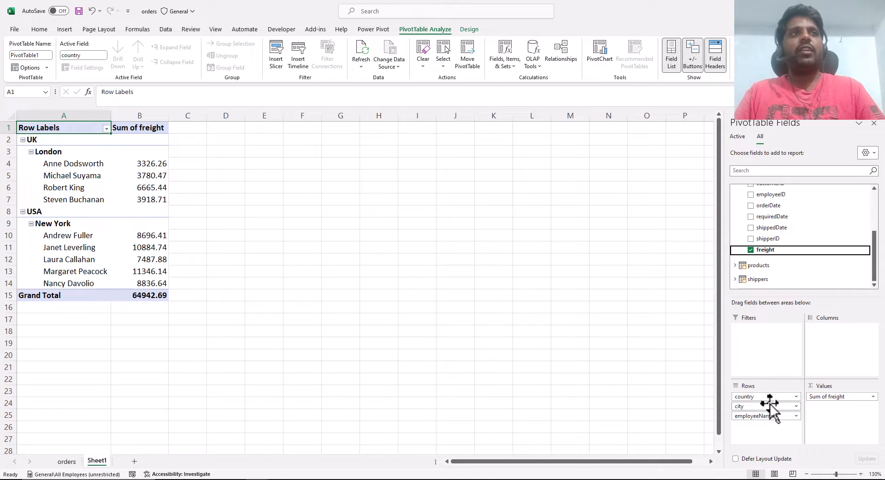
scroll(815, 254, "up", 2)
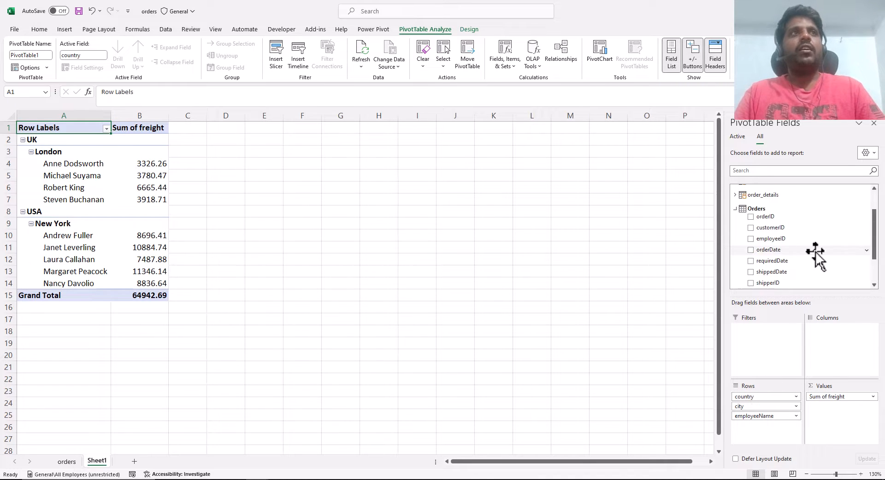
scroll(791, 254, "down", 2)
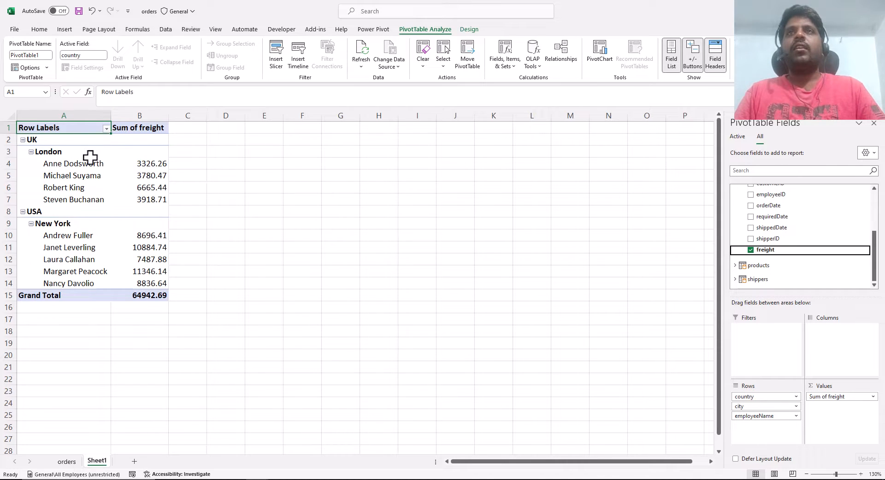
left_click(766, 397)
left_click_drag(768, 397, 706, 398)
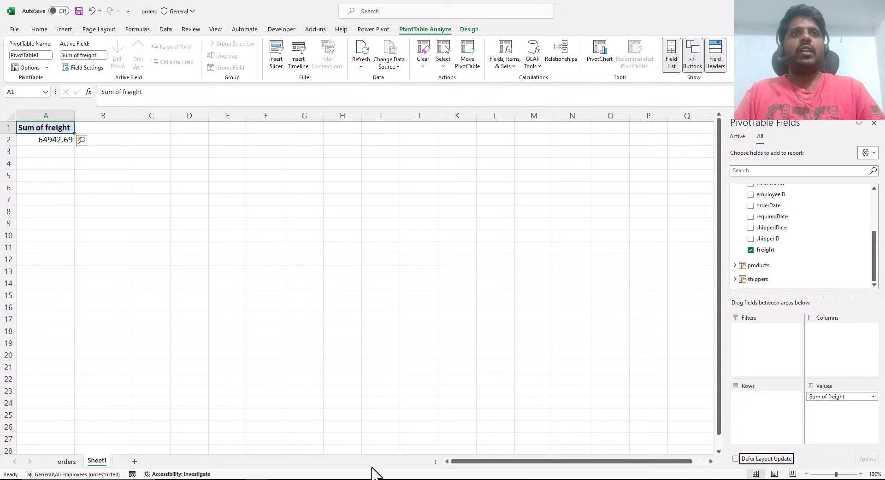
- Switch to the Power Pivot diagram, create a hierarchy in the employees table, and make that table taller and wider
left_click(310, 463)
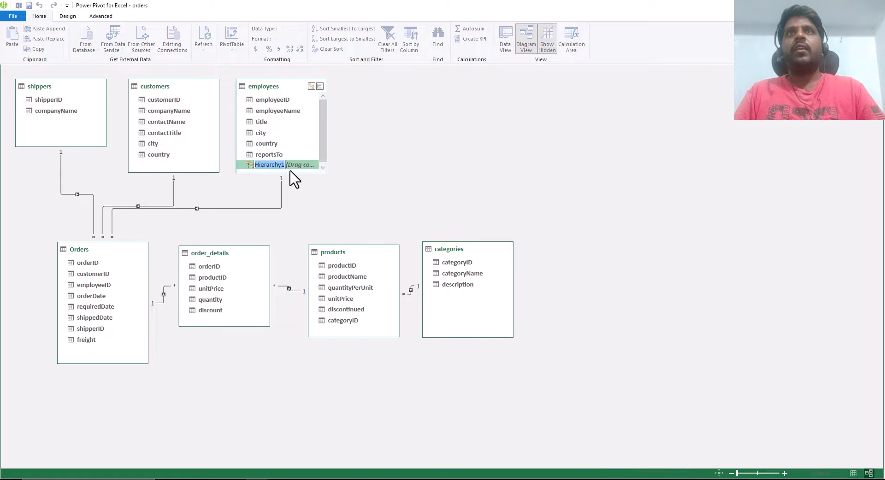
left_click_drag(291, 174, 291, 239)
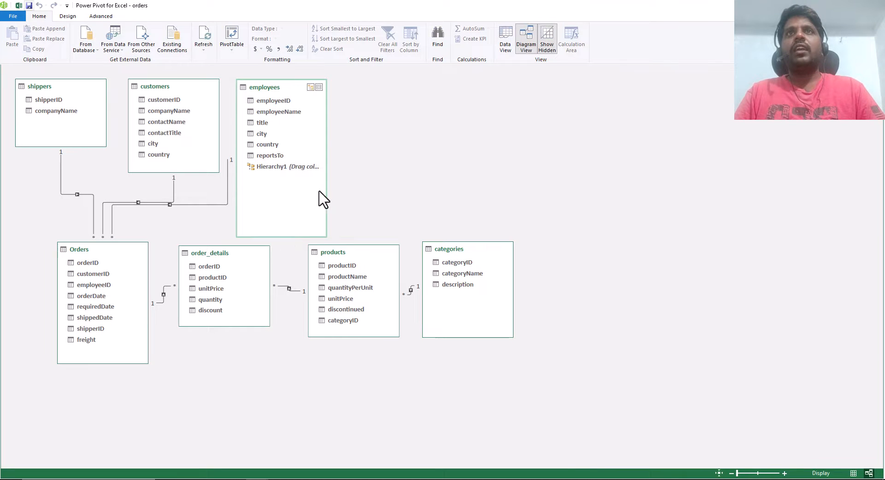
left_click_drag(330, 188, 371, 188)
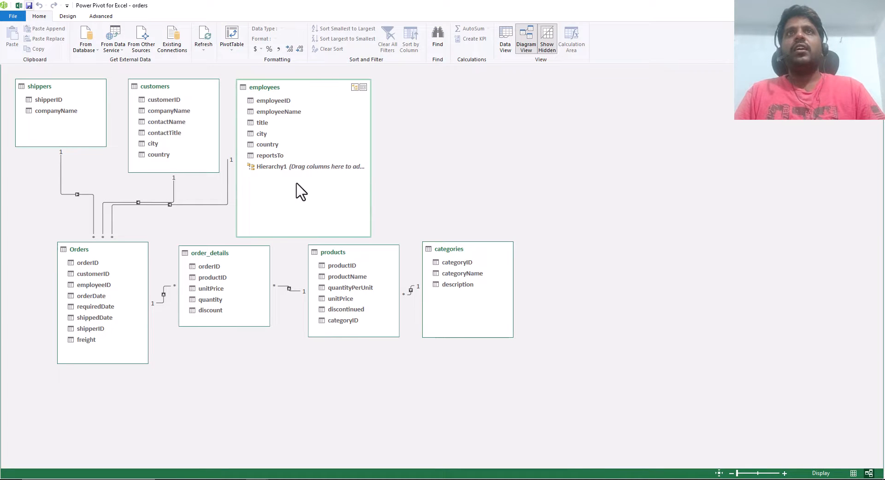
- Rename the new hierarchy in the employees table to Region
left_click(275, 165)
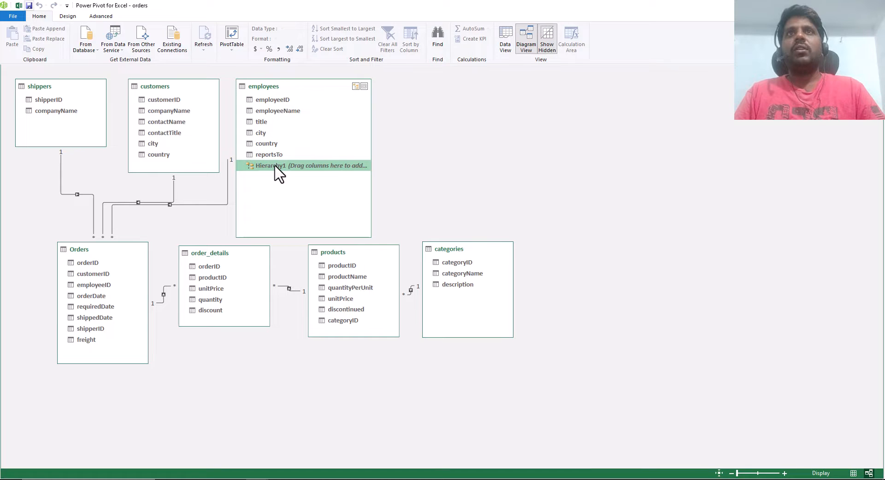
double_click(275, 166)
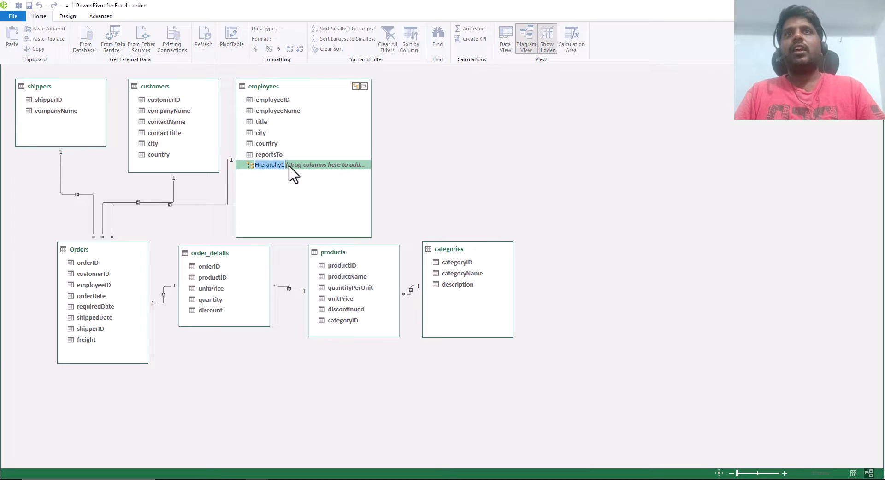
type("R")
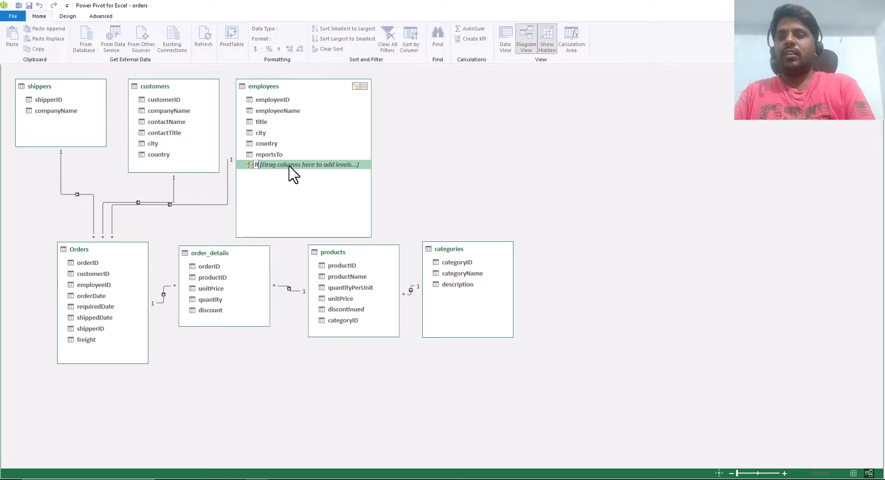
type("egoi")
key("BackSpace")
key("BackSpace")
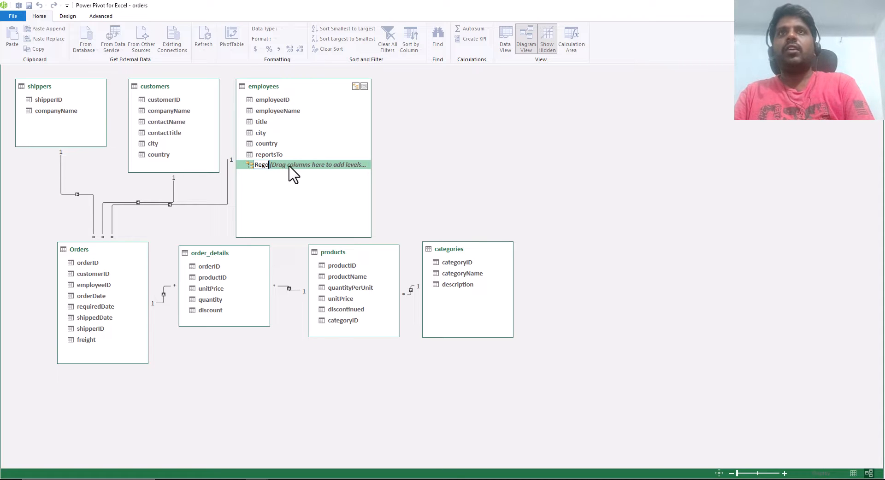
type("ion")
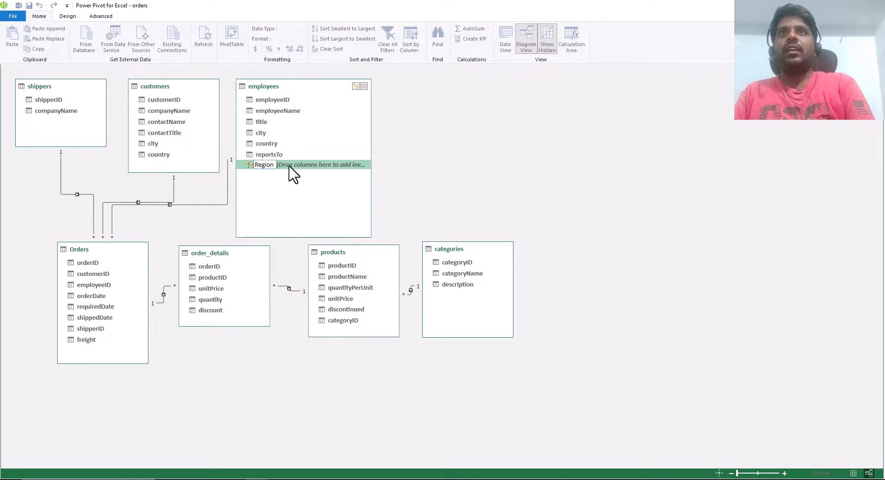
key("BackSpace")
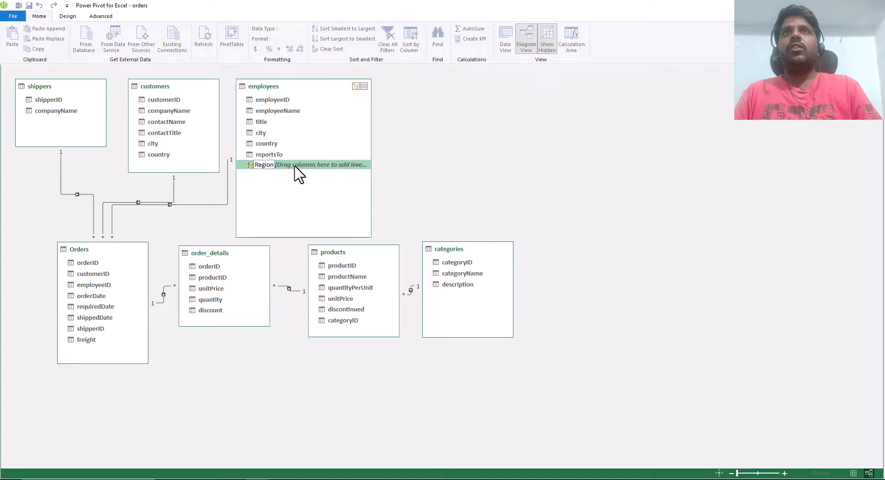
left_click(278, 139)
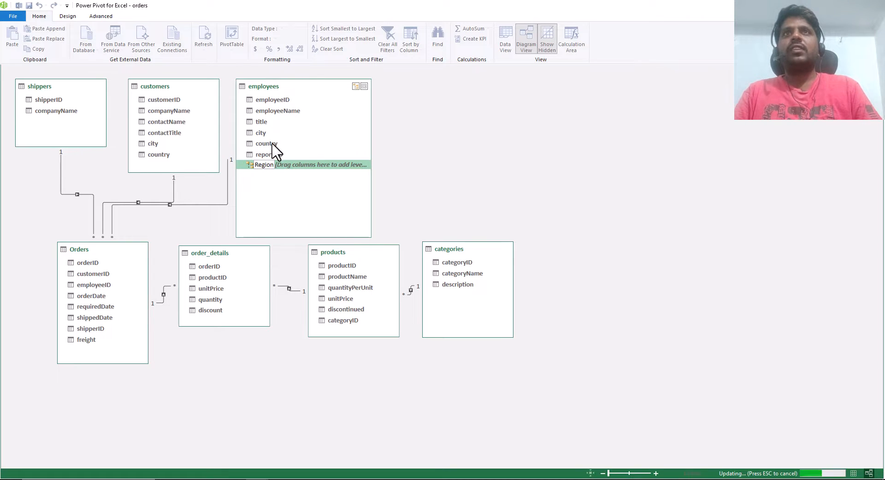
- Add the country column of the employees table as the first level of the Region hierarchy
left_click_drag(272, 144, 277, 176)
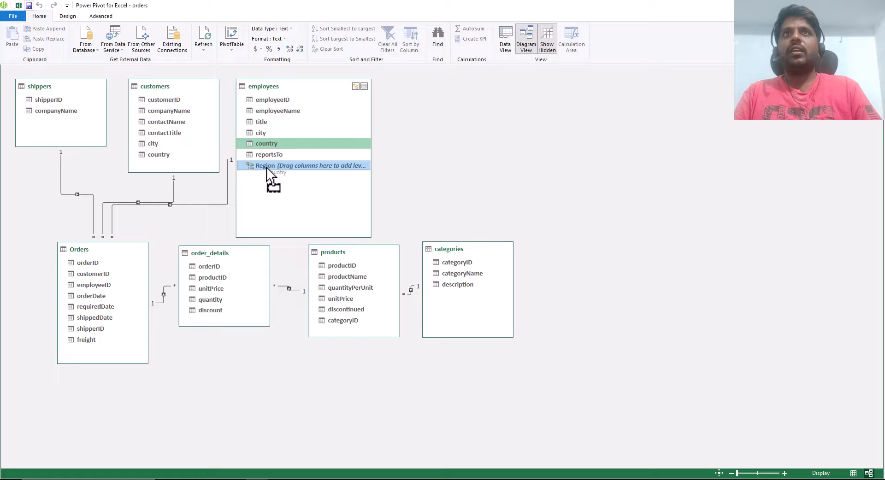
left_click_drag(266, 167, 267, 168)
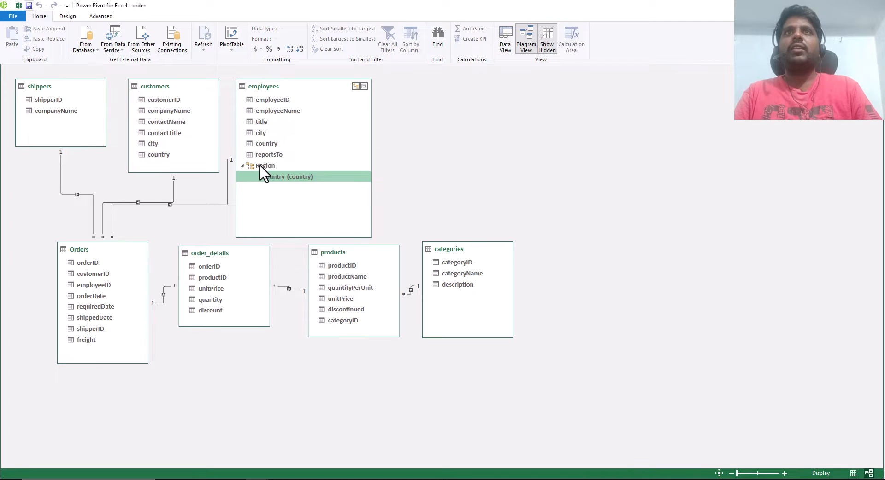
- Add the city and employeeName columns of the employees table as the second and third levels of the Region hierarchy
left_click(269, 133)
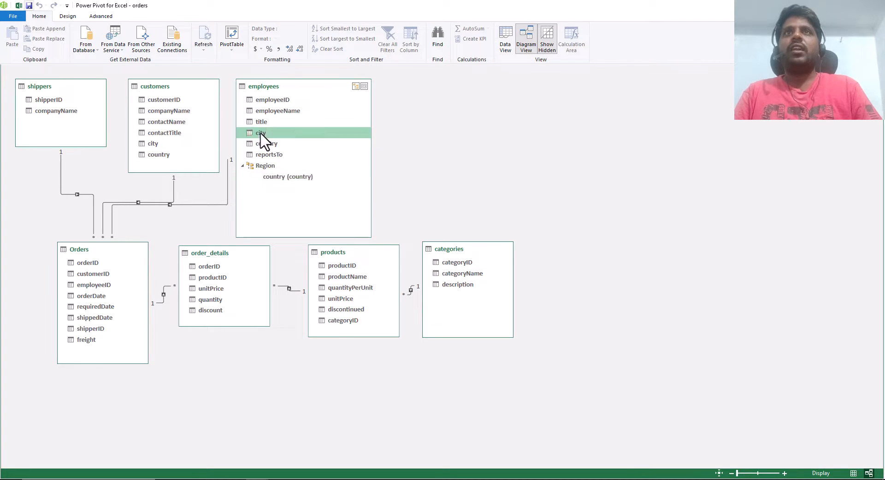
left_click_drag(271, 132, 264, 167)
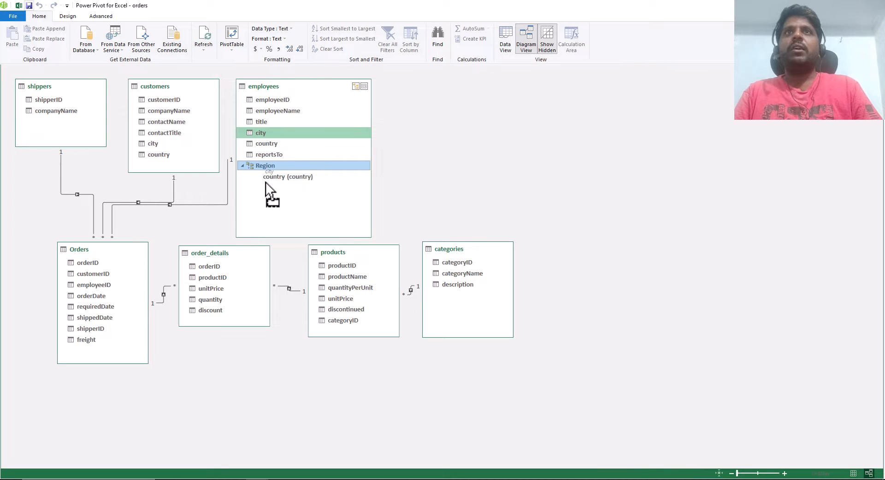
left_click_drag(273, 187, 268, 190)
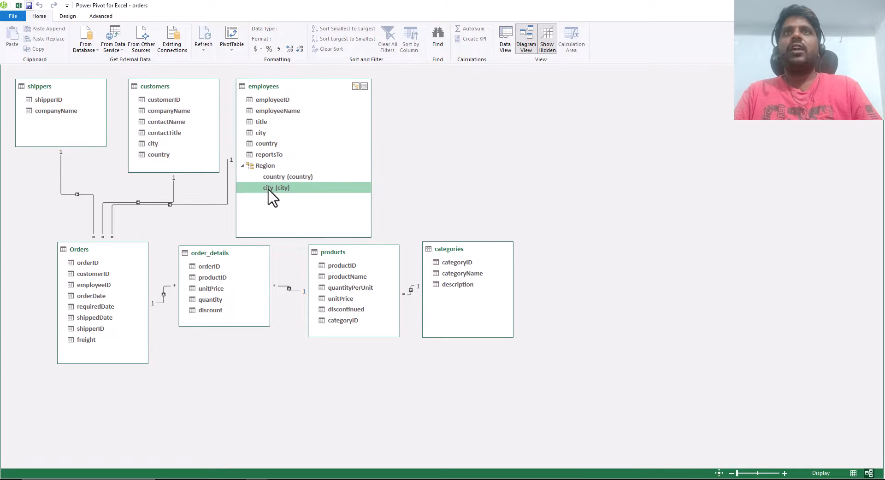
left_click(267, 113)
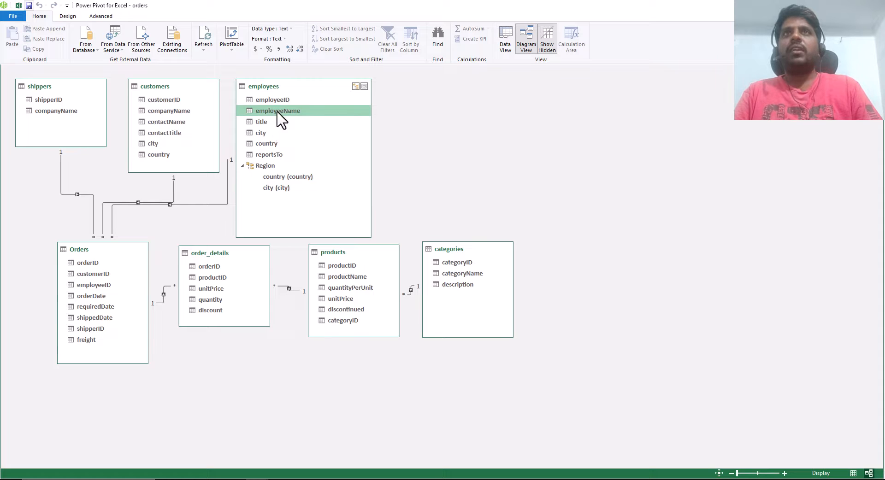
left_click_drag(288, 115, 250, 167)
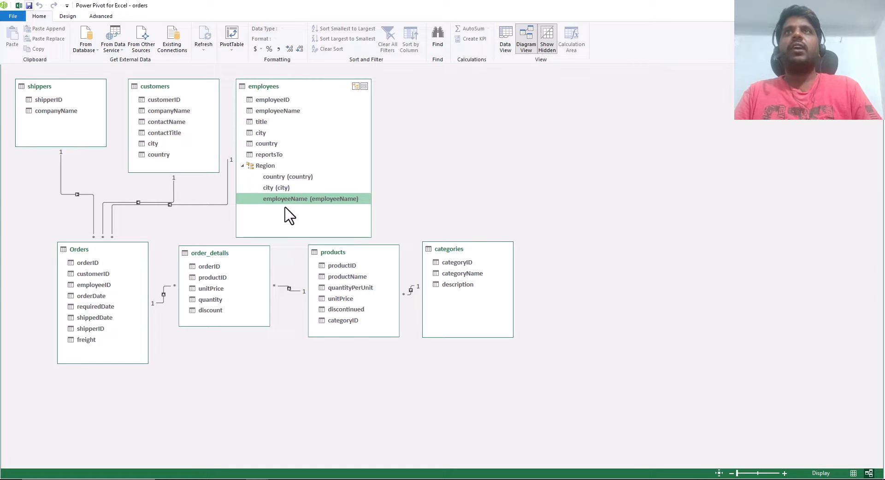
- Return to the Excel workbook and add the Region hierarchy of the employees table to the PivotTable rows
left_click(18, 6)
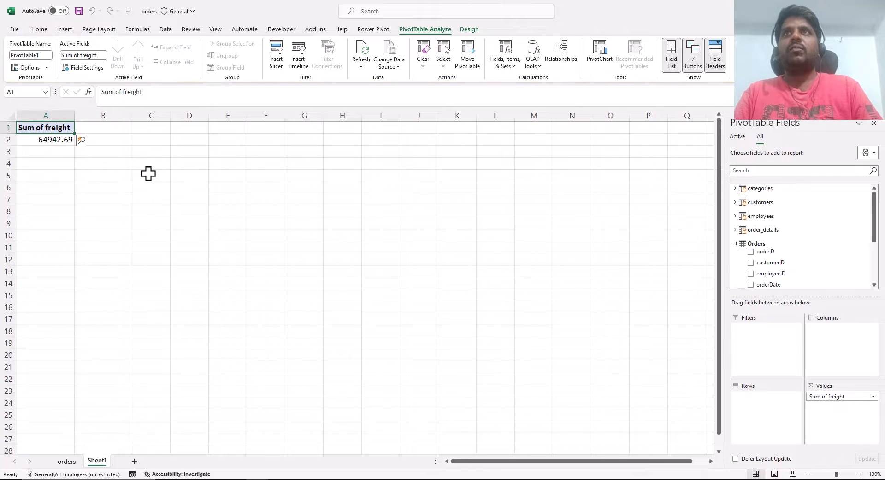
scroll(761, 252, "down", 3)
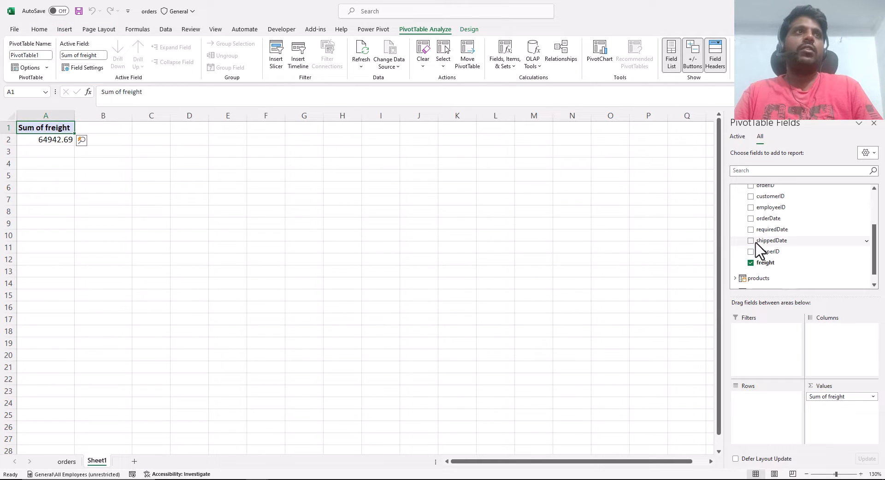
scroll(756, 256, "up", 3)
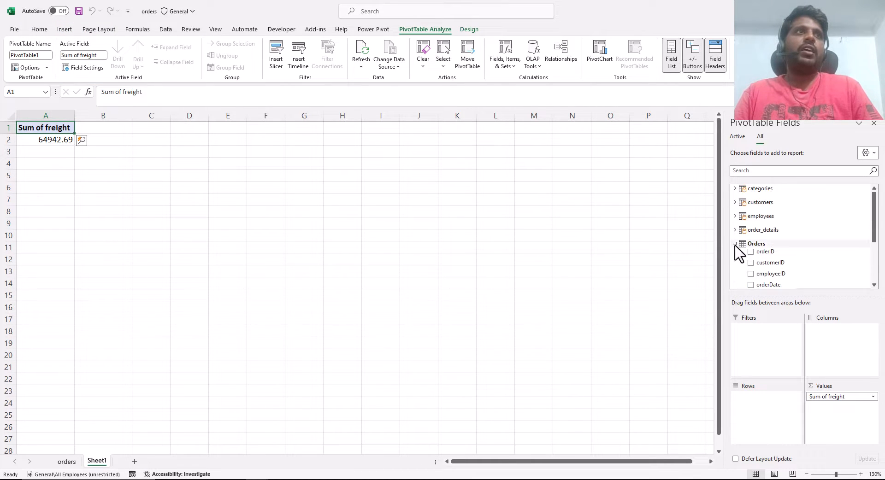
left_click(736, 243)
left_click(736, 216)
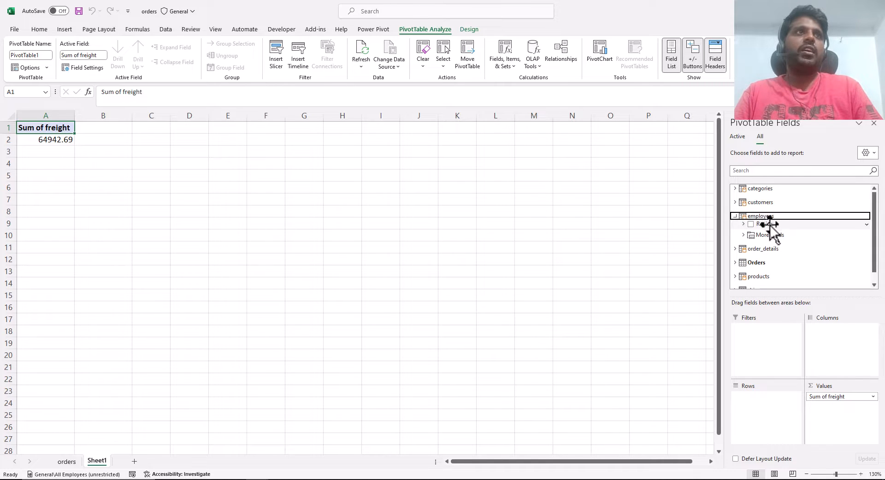
left_click(769, 224)
left_click_drag(770, 225, 759, 413)
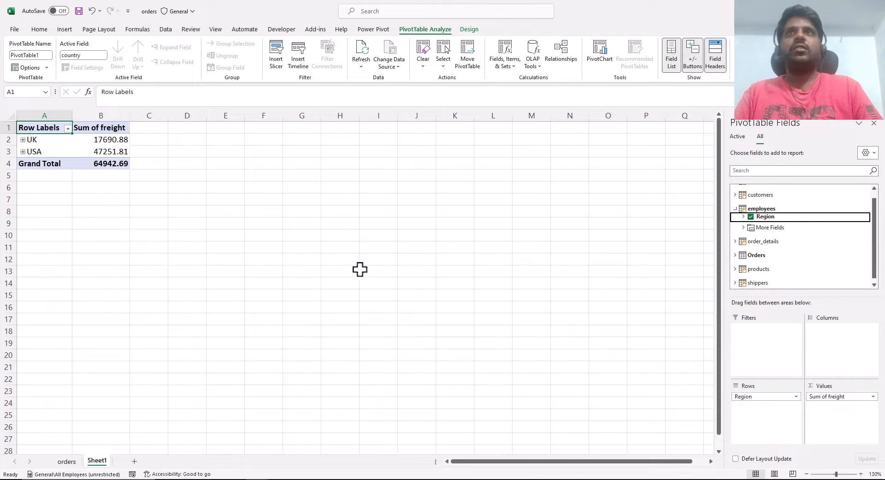
- Expand UK, London, USA and New York in the PivotTable to show freight down to the individual employees
left_click(46, 140)
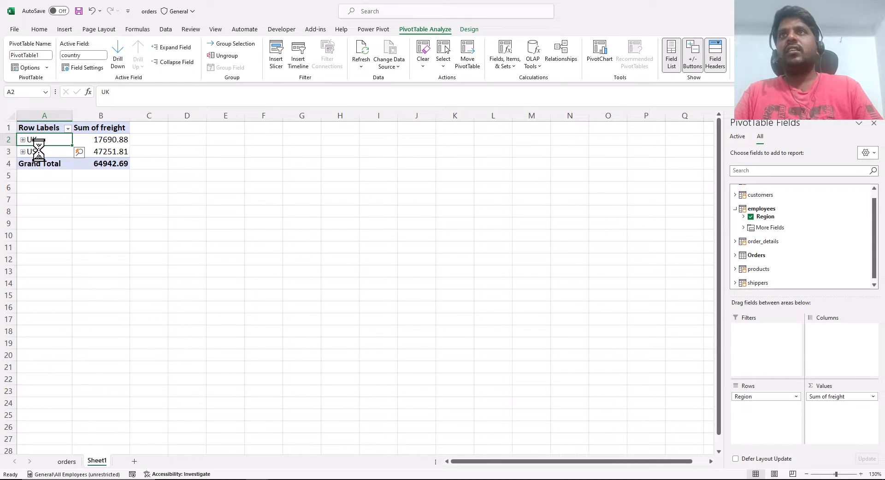
scroll(56, 149, "up", 4)
left_click(77, 152)
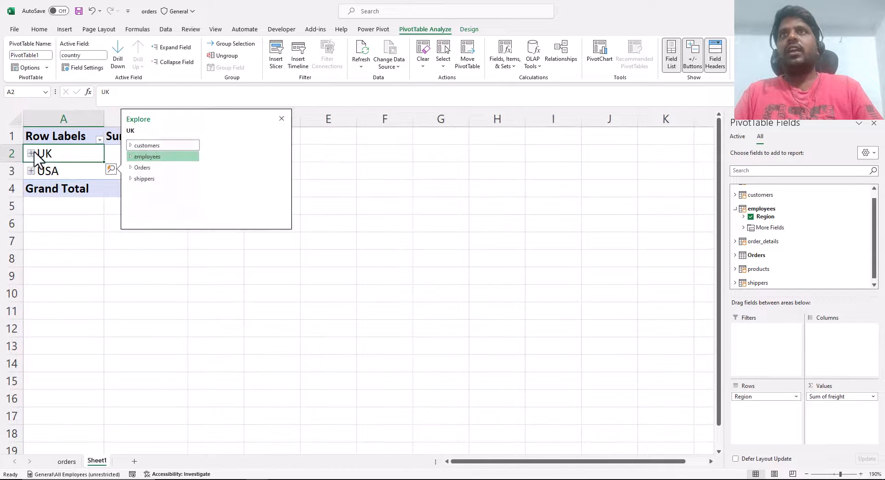
left_click(31, 154)
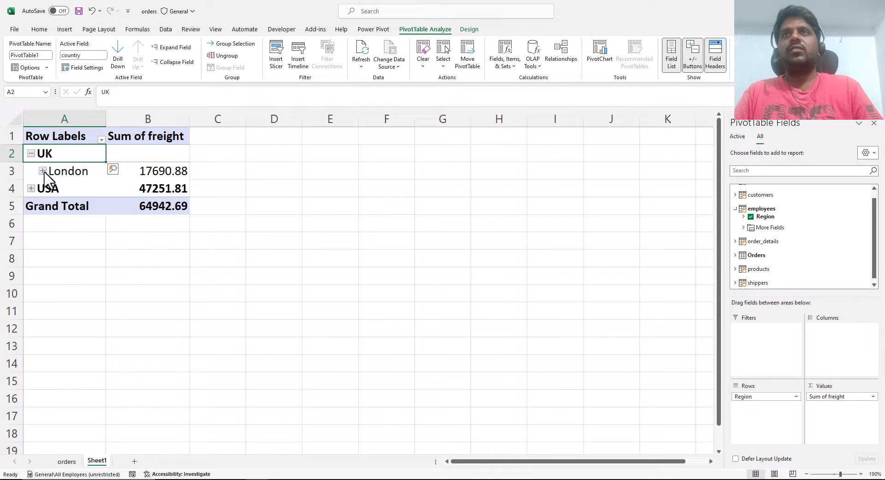
left_click(43, 171)
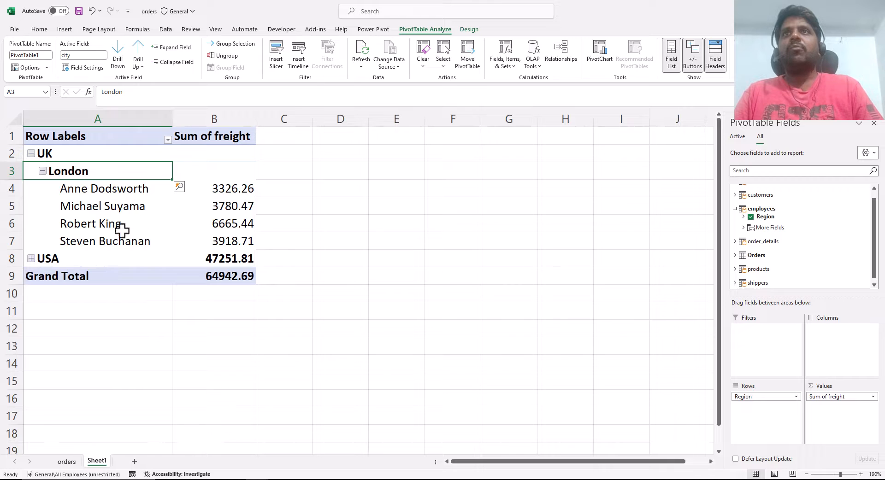
left_click(31, 259)
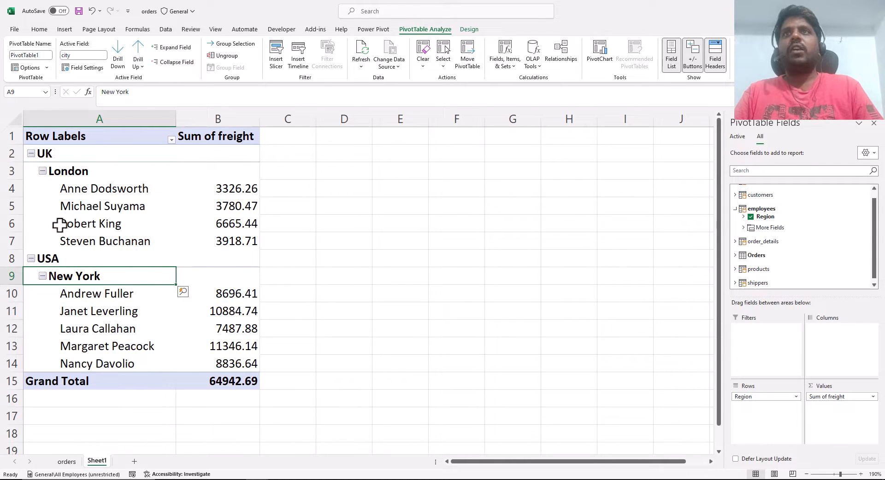
- Try to collapse the PivotTable hierarchy from the first employee under London with Collapse Entire Field and Collapse
right_click(92, 187)
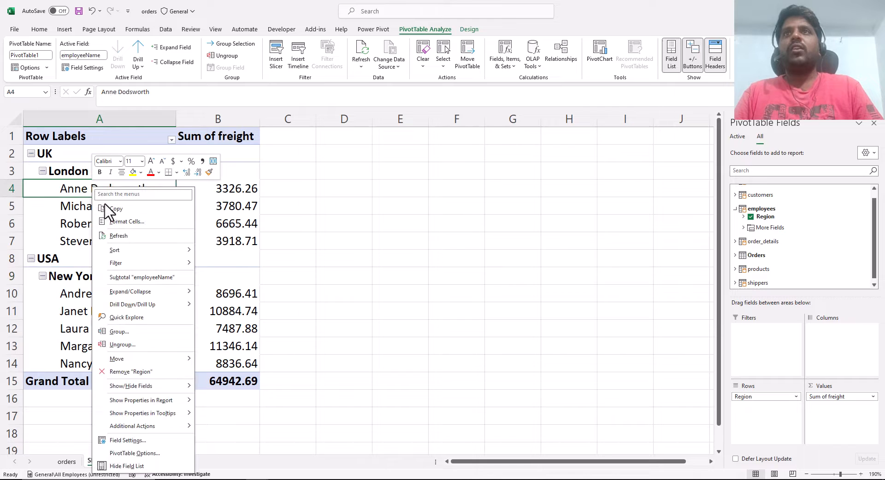
mouse_move(176, 298)
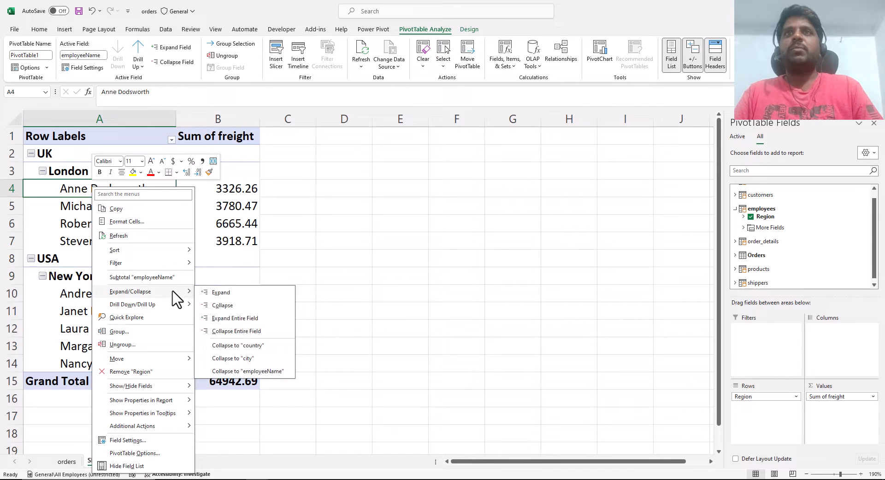
left_click(233, 331)
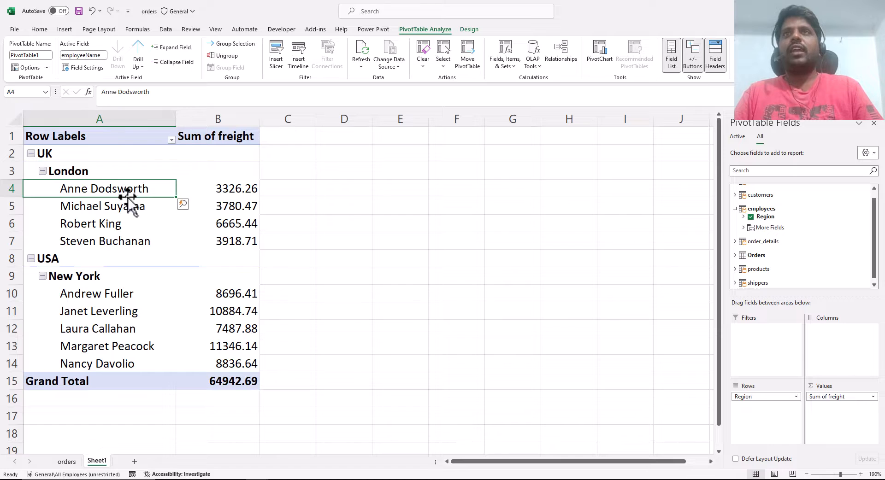
right_click(115, 187)
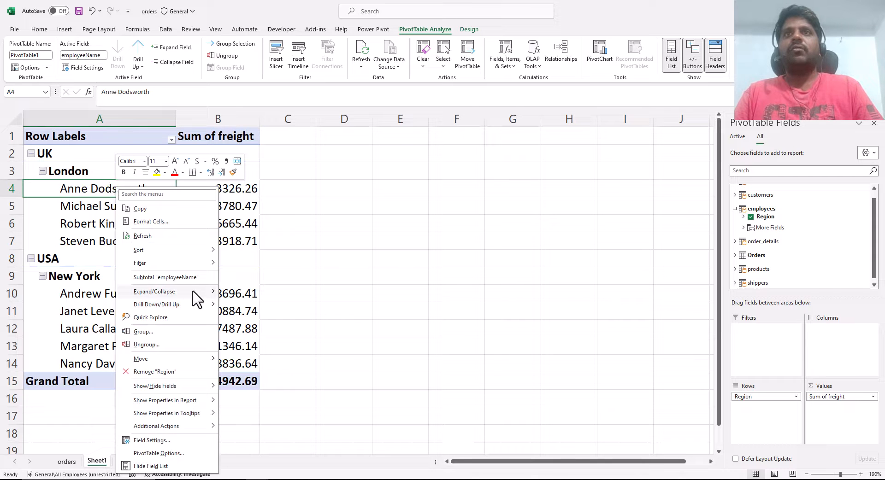
mouse_move(207, 296)
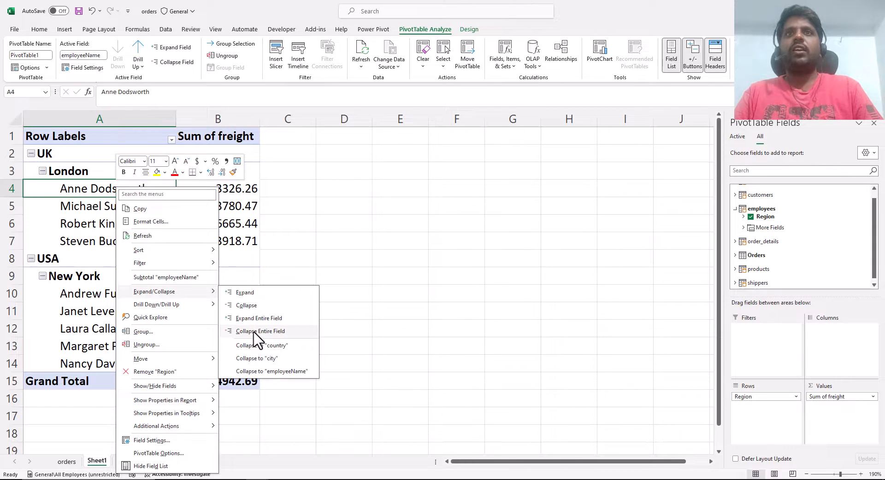
left_click(252, 306)
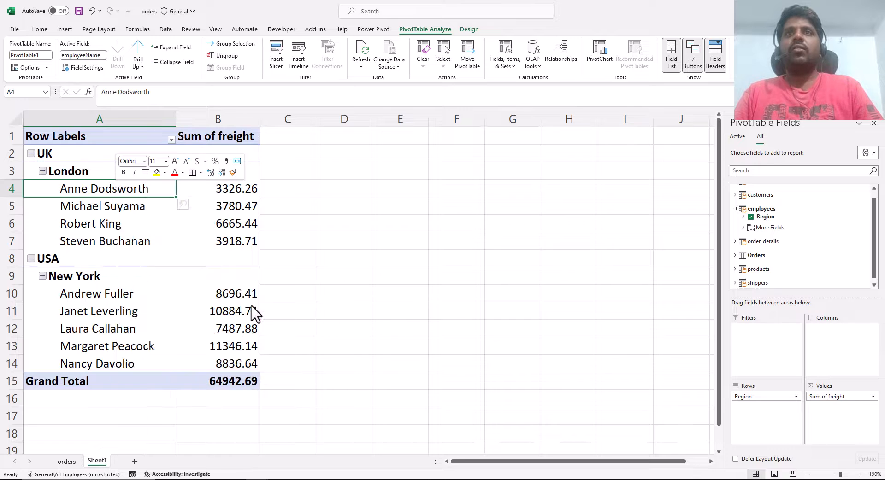
left_click(439, 270)
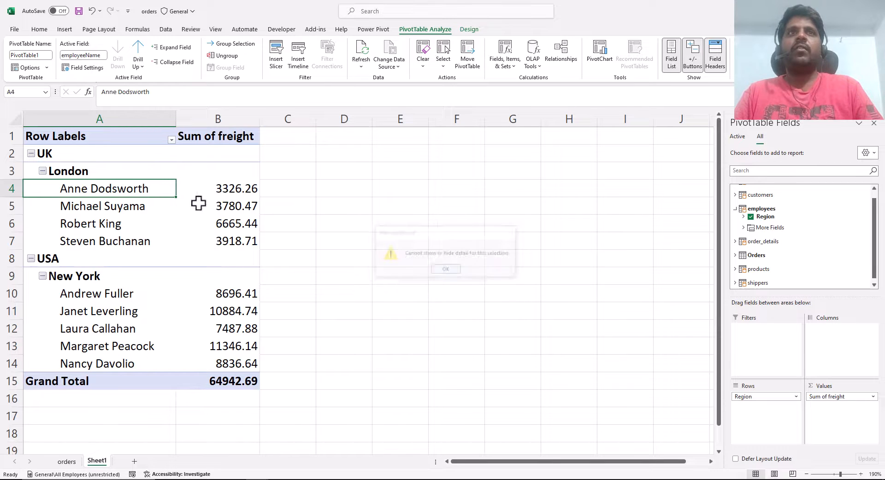
- Collapse the entire country field of the PivotTable, starting from the UK row
left_click(73, 159)
right_click(74, 158)
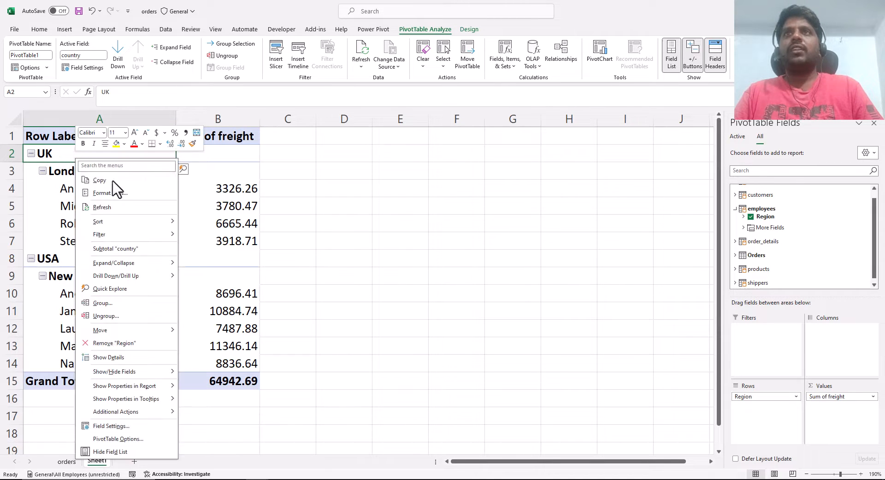
mouse_move(164, 264)
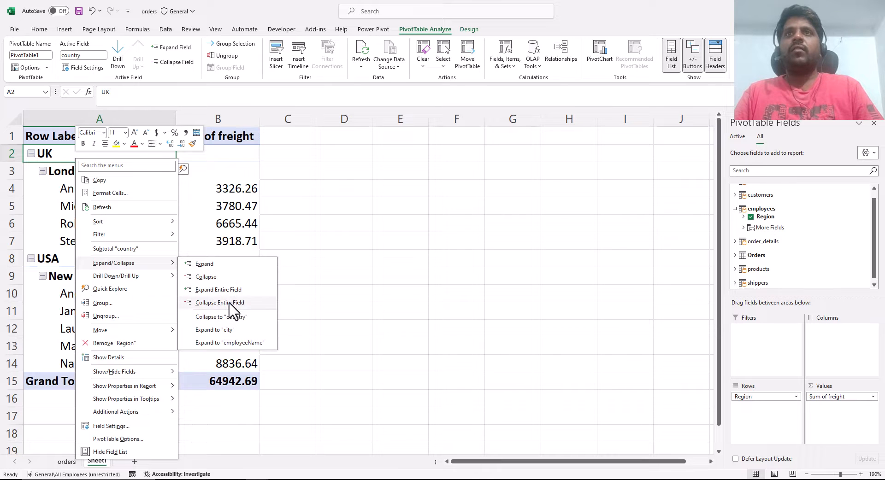
left_click(220, 303)
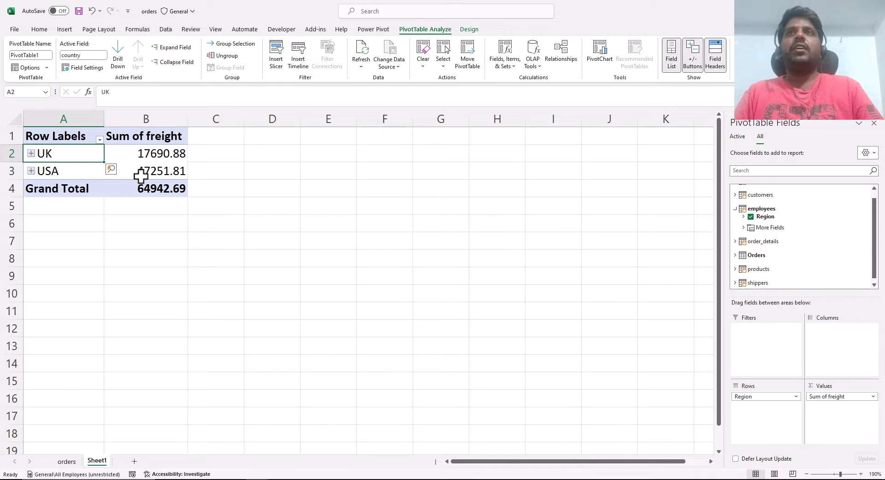
left_click(269, 239)
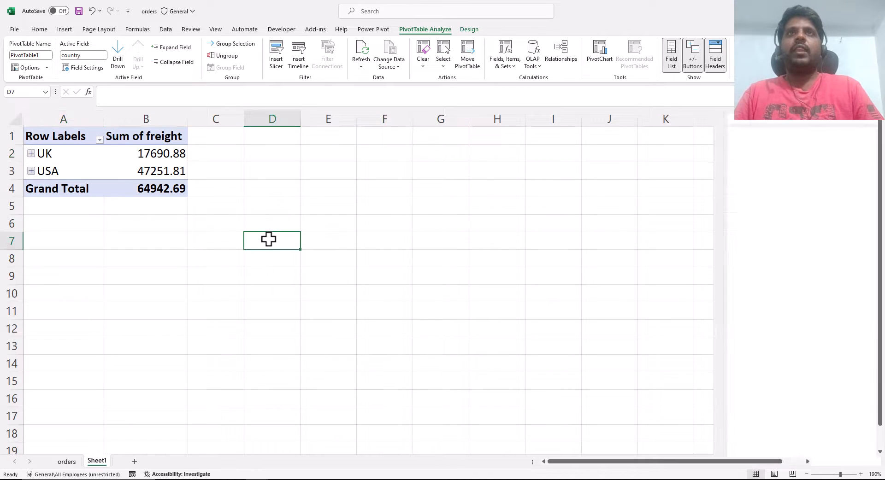
left_click(93, 165)
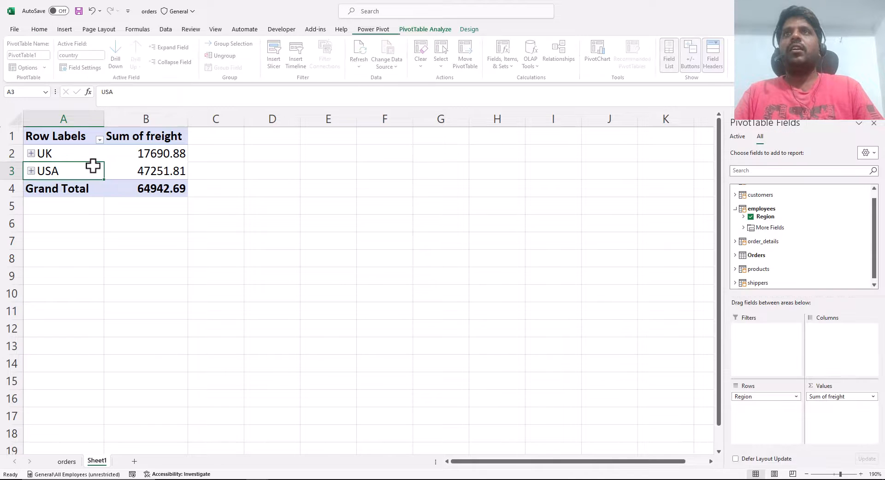
- Review the Data settings in Excel Options, including the data analysis add-ins option, and close the dialog without saving changes
left_click(15, 29)
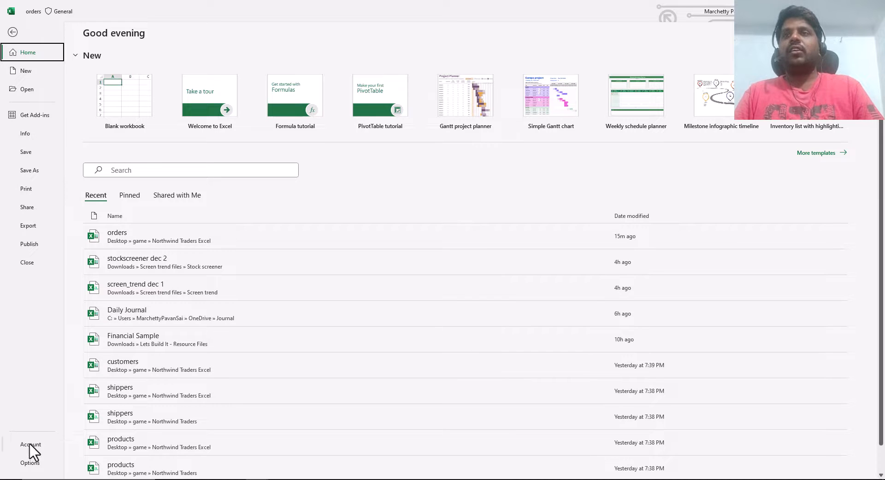
left_click(33, 463)
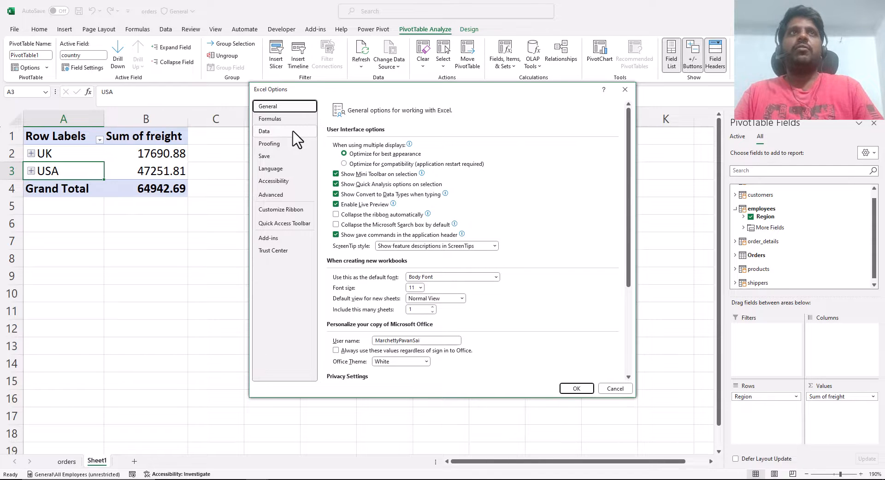
left_click(264, 131)
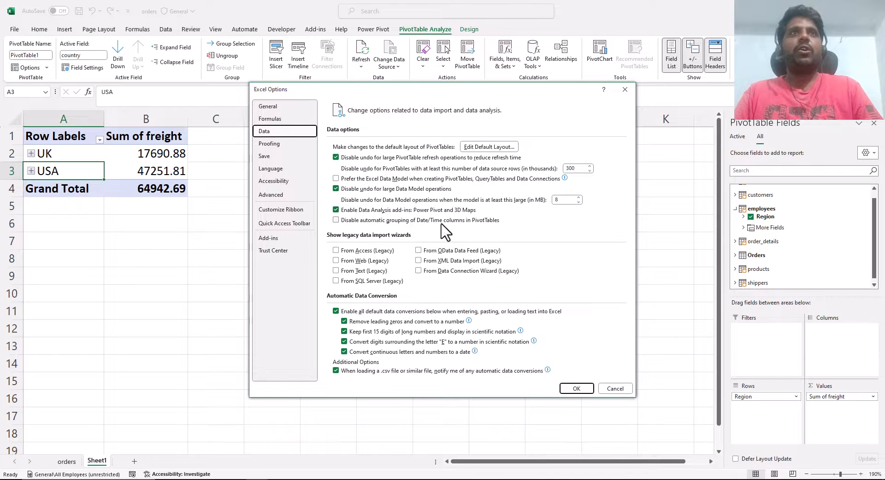
left_click(616, 390)
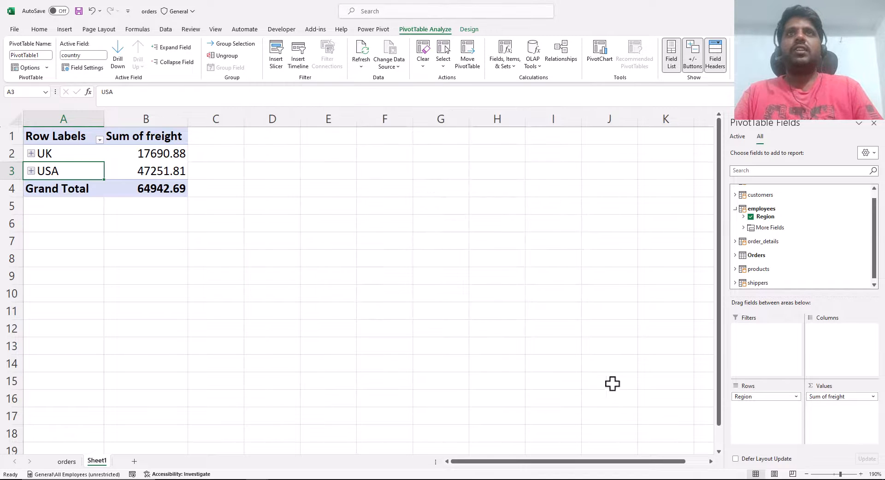